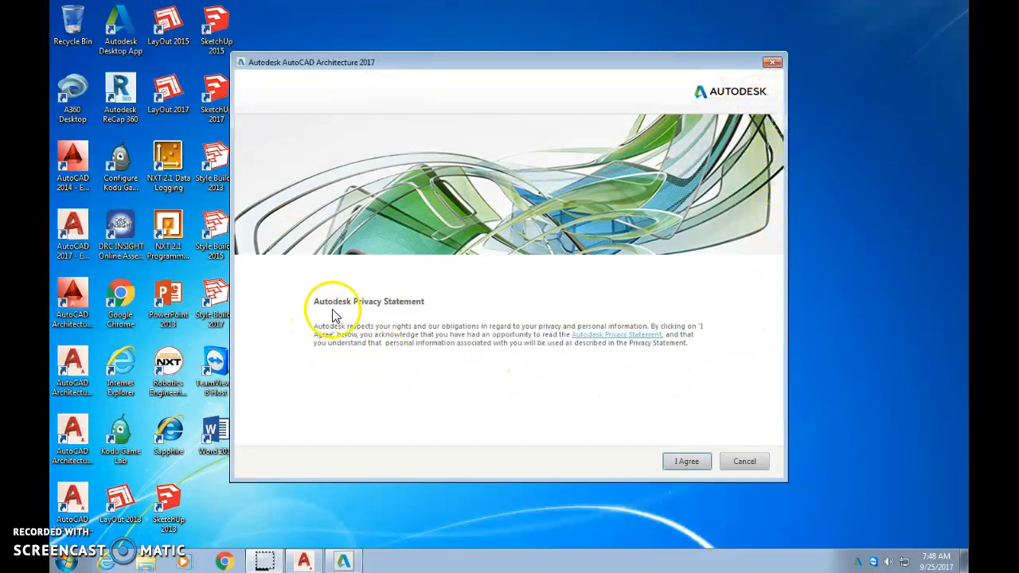
# - Accept the Autodesk Privacy Statement and acknowledge the data collection and use notice
pyautogui.click(673, 459)
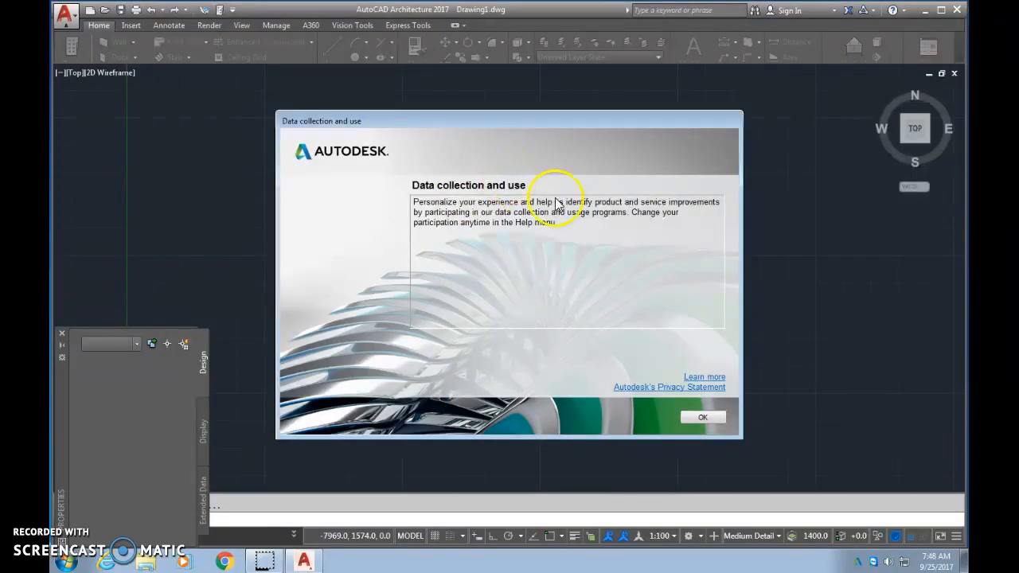
pyautogui.click(707, 417)
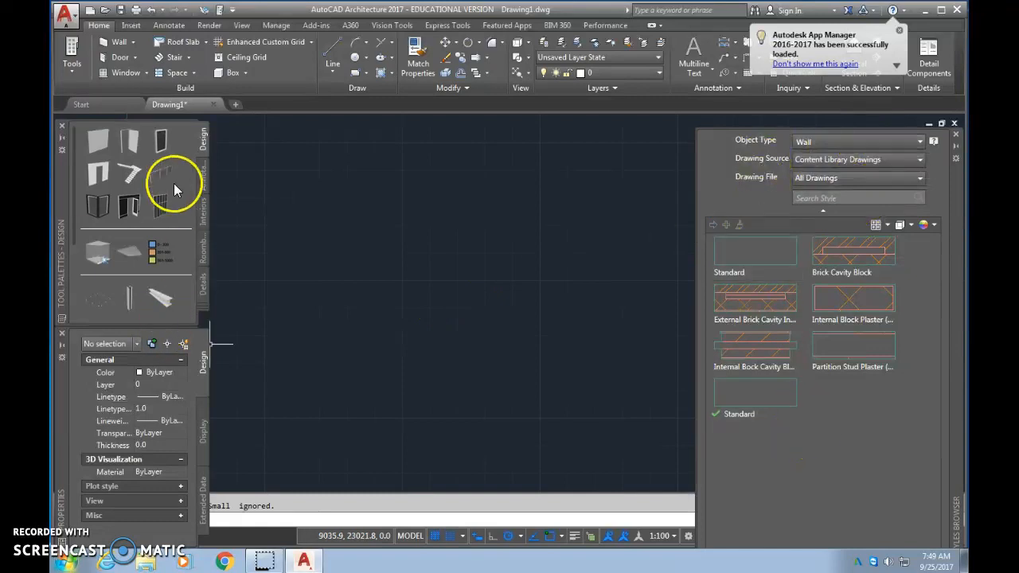
# - Close the Tool Palettes, Styles Browser and Properties palettes to clear the drawing area
pyautogui.moveTo(63, 186)
pyautogui.mouseDown()
pyautogui.moveTo(249, 188)
pyautogui.moveTo(287, 271)
pyautogui.moveTo(369, 264)
pyautogui.mouseUp()
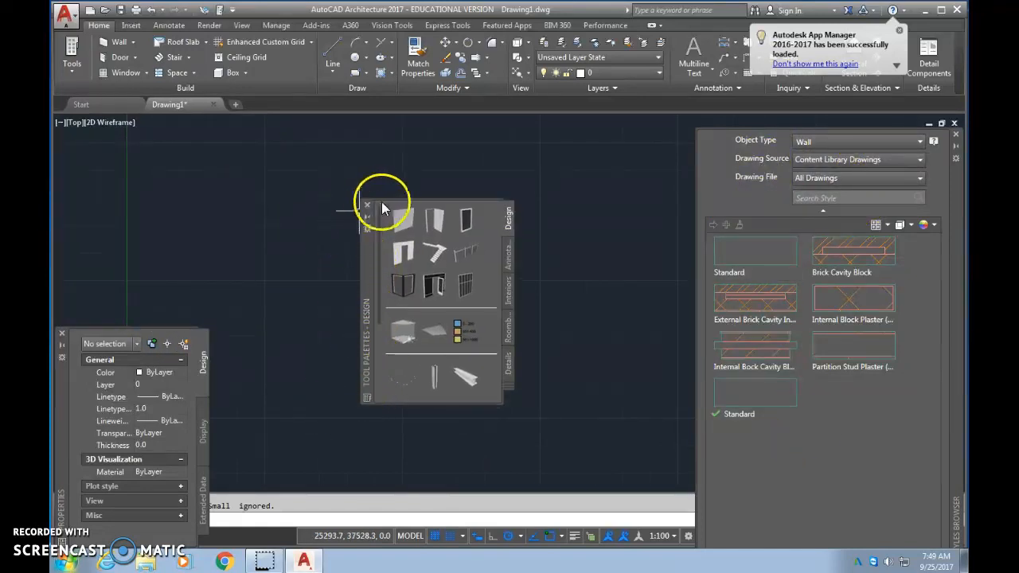
pyautogui.click(366, 217)
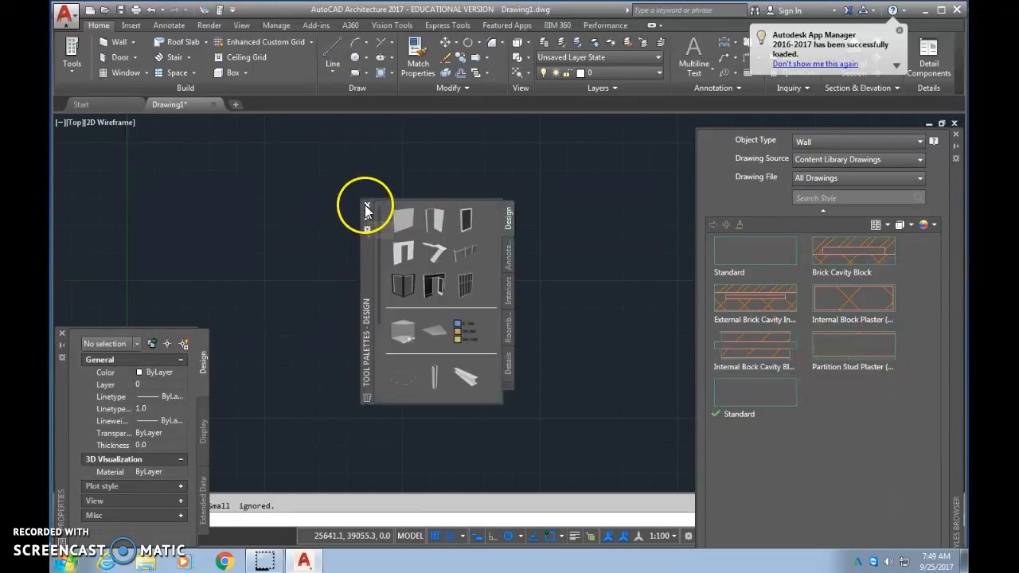
pyautogui.click(365, 205)
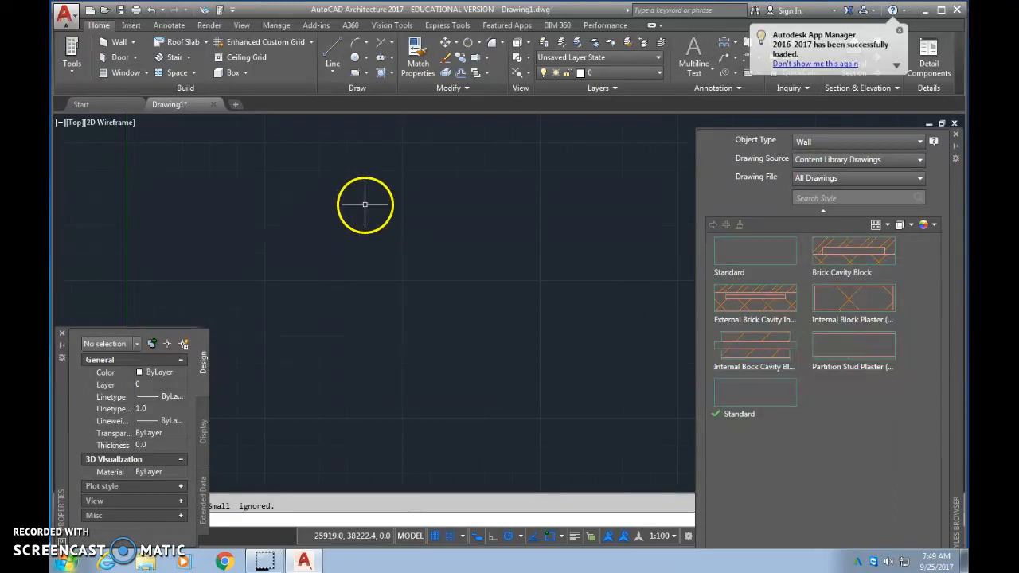
pyautogui.click(955, 134)
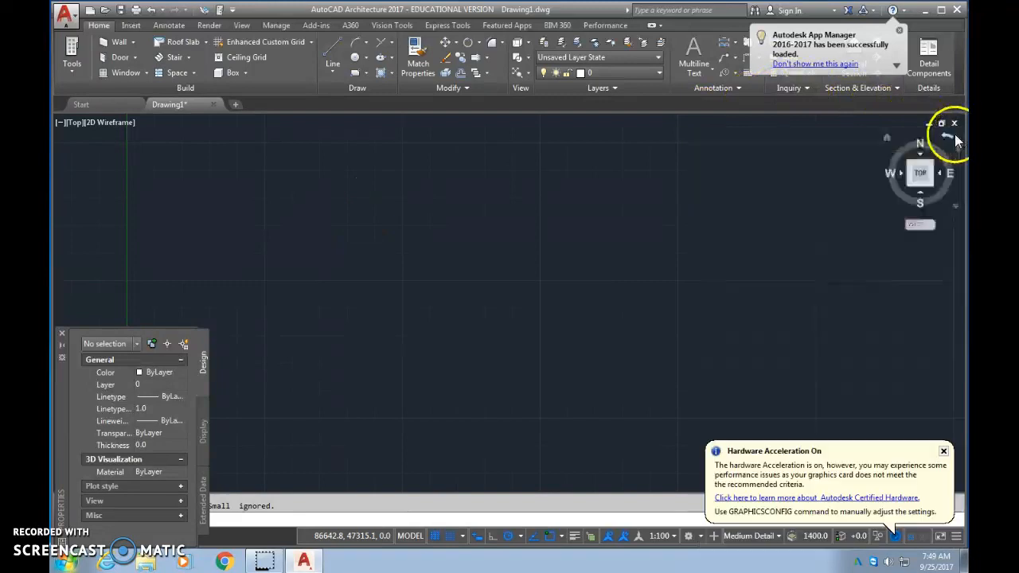
pyautogui.click(61, 333)
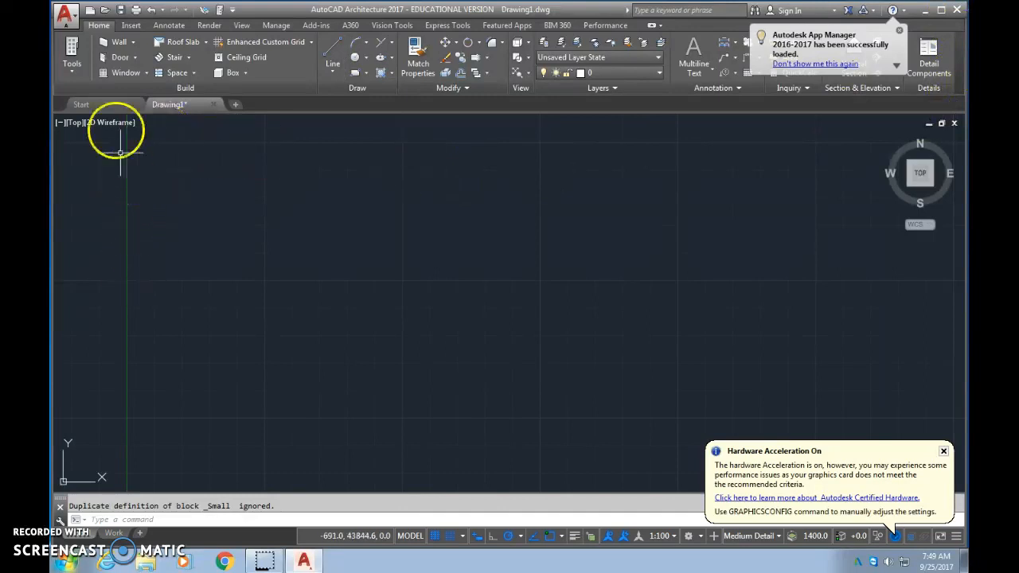
# - Start the Wall tool and dismiss the Properties palette, the wall tip and the hardware acceleration notice
pyautogui.click(111, 45)
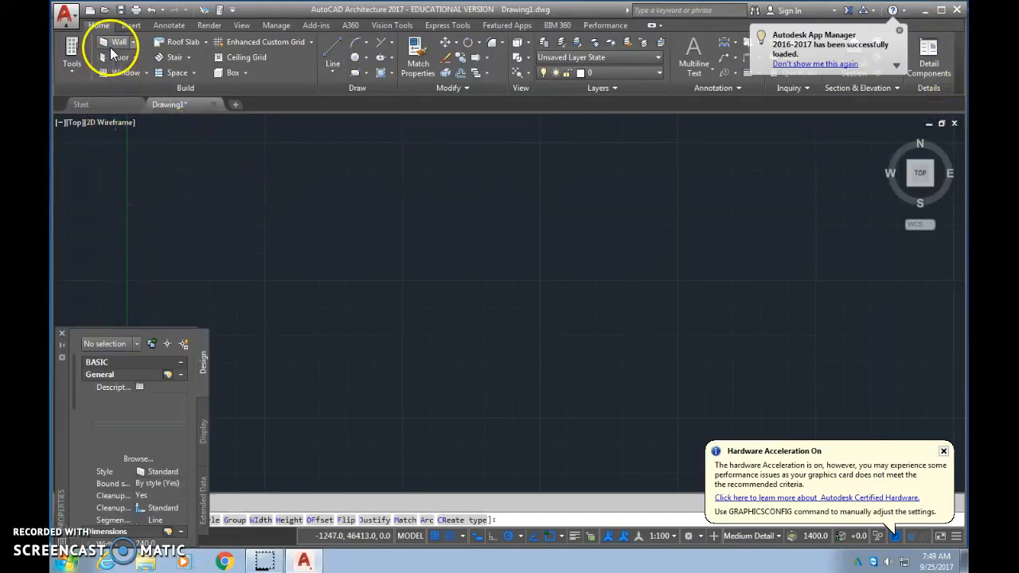
pyautogui.click(61, 334)
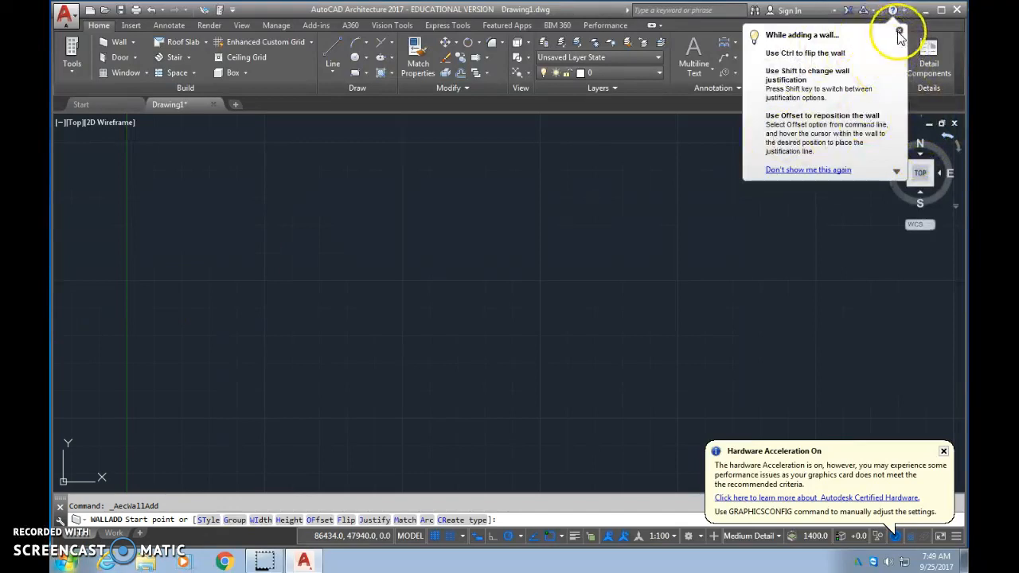
pyautogui.click(899, 33)
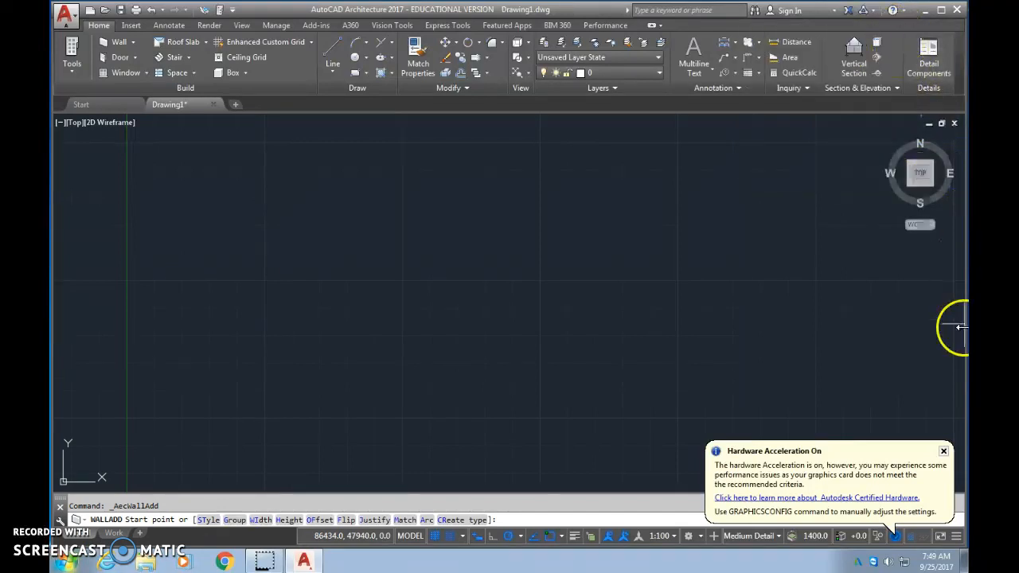
pyautogui.click(943, 451)
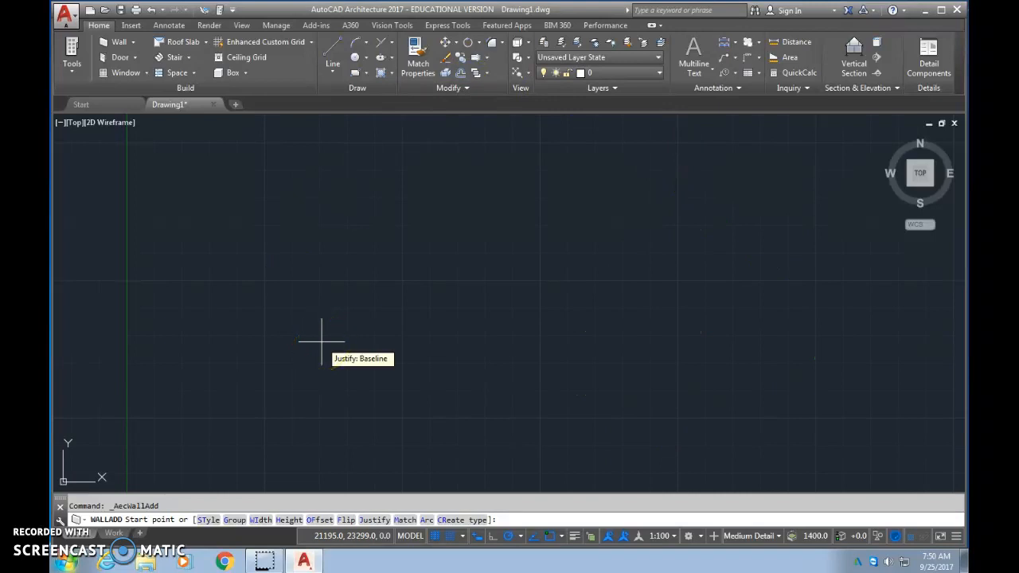
pyautogui.click(63, 18)
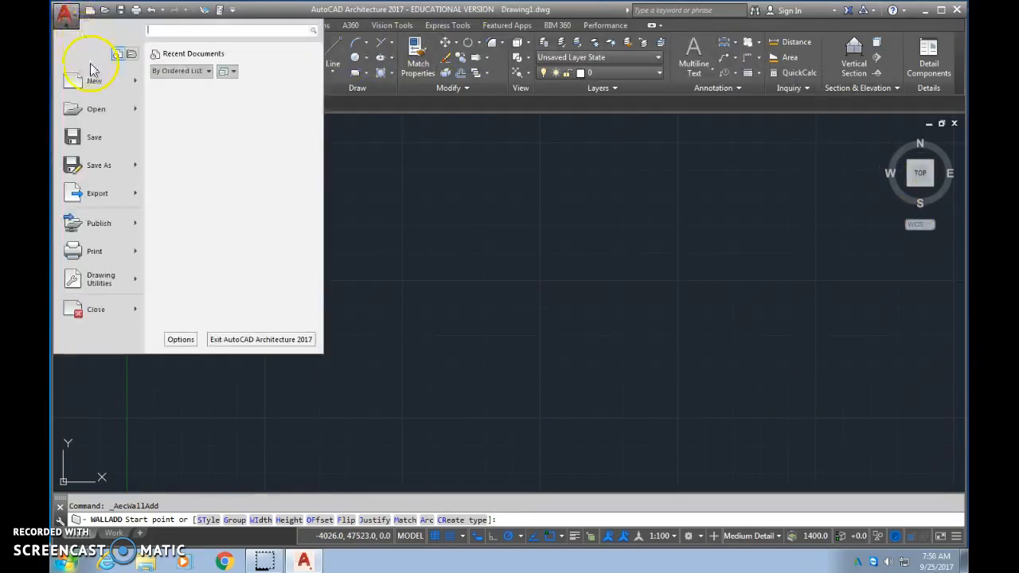
pyautogui.moveTo(94, 84)
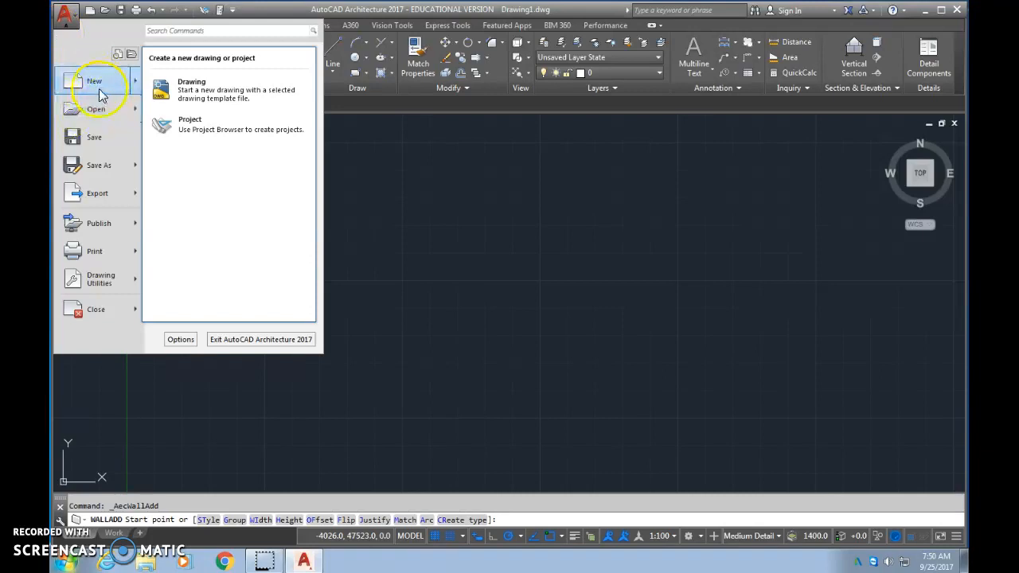
pyautogui.click(97, 89)
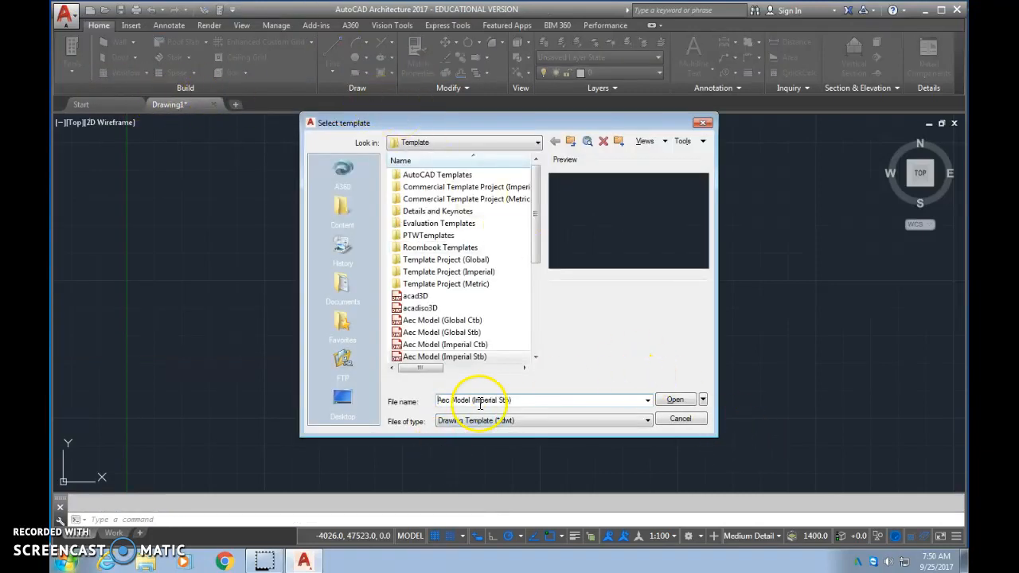
pyautogui.moveTo(525, 402); pyautogui.dragTo(430, 401)
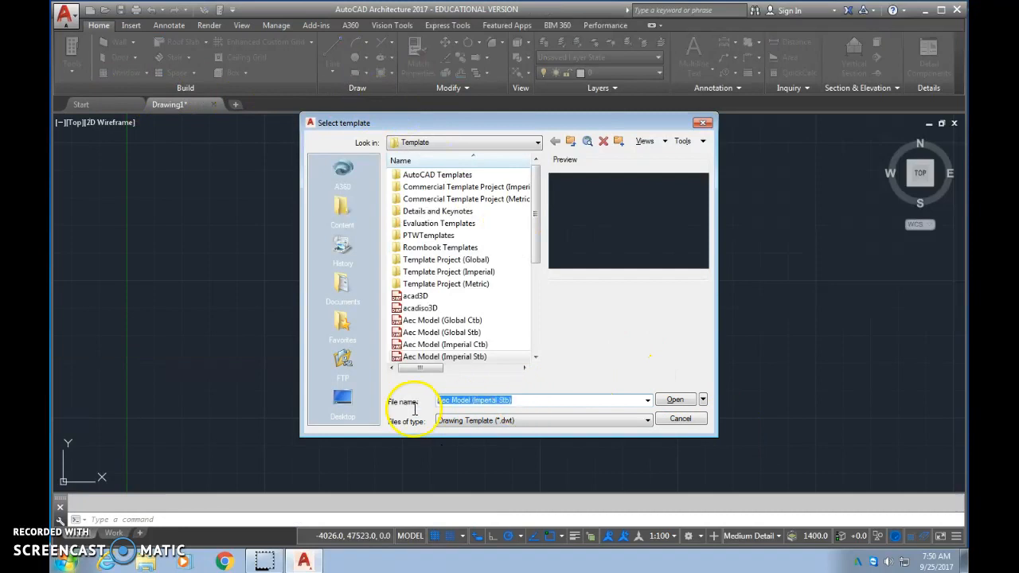
pyautogui.write('new')
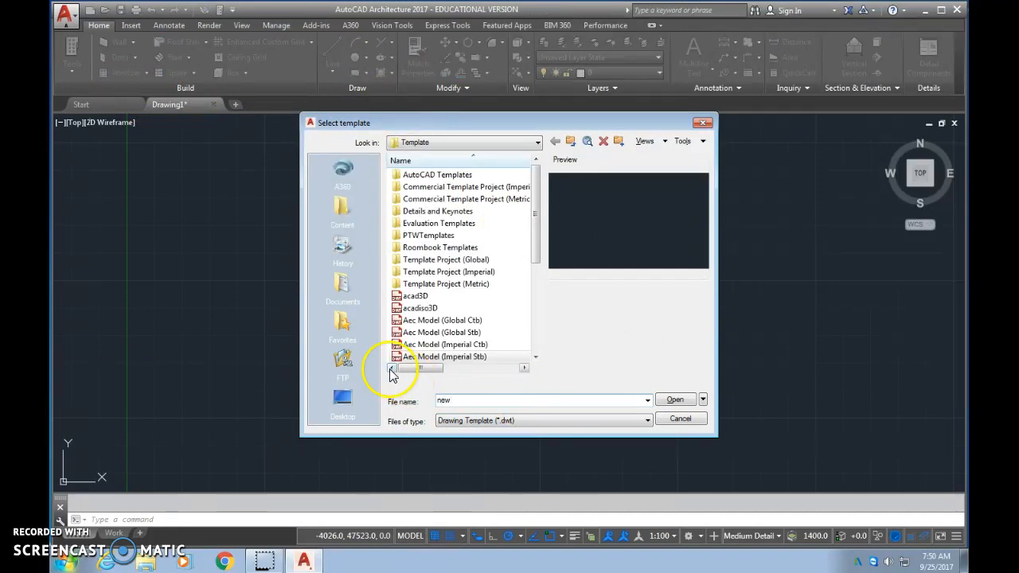
pyautogui.click(670, 400)
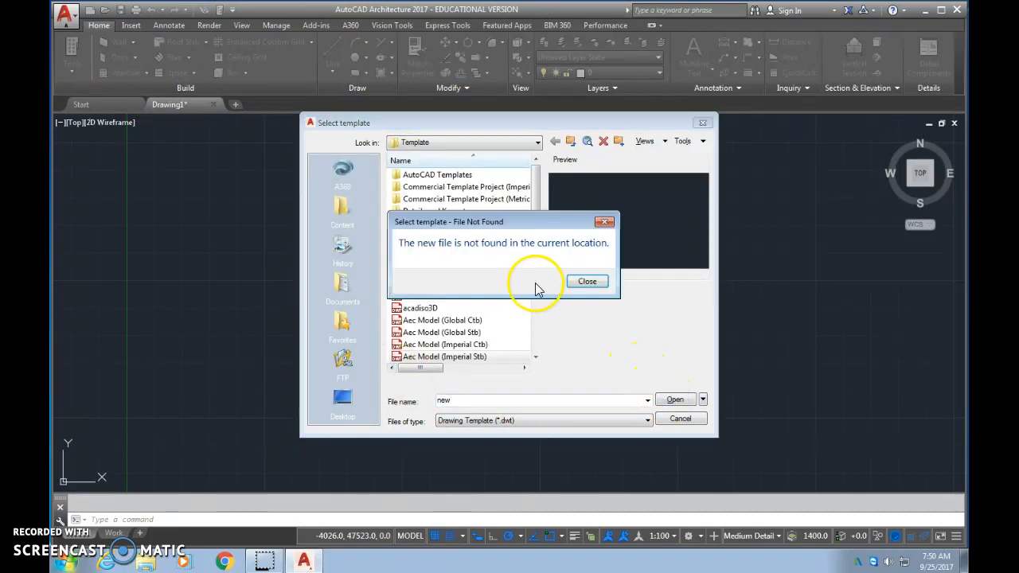
pyautogui.click(585, 282)
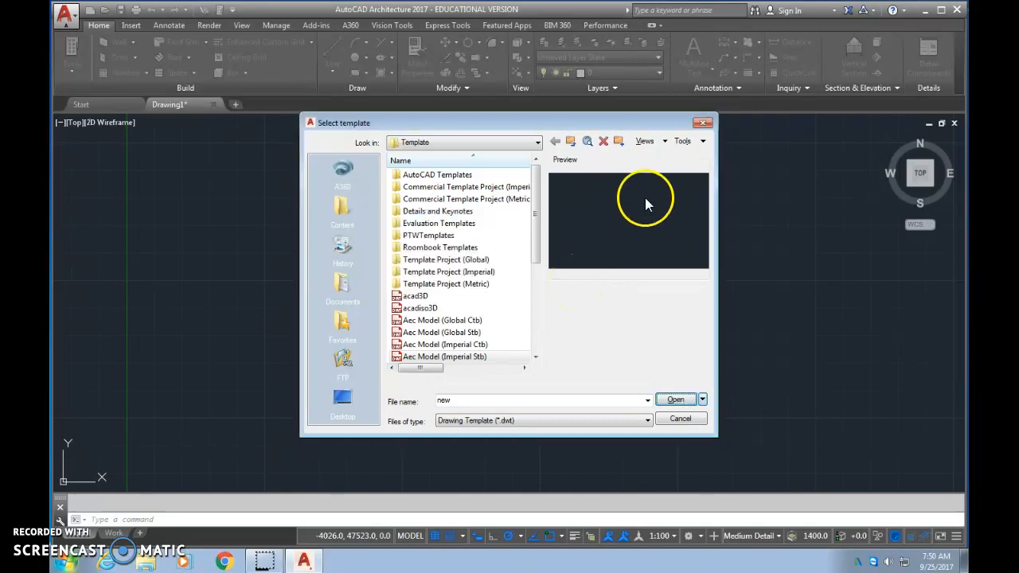
pyautogui.click(678, 419)
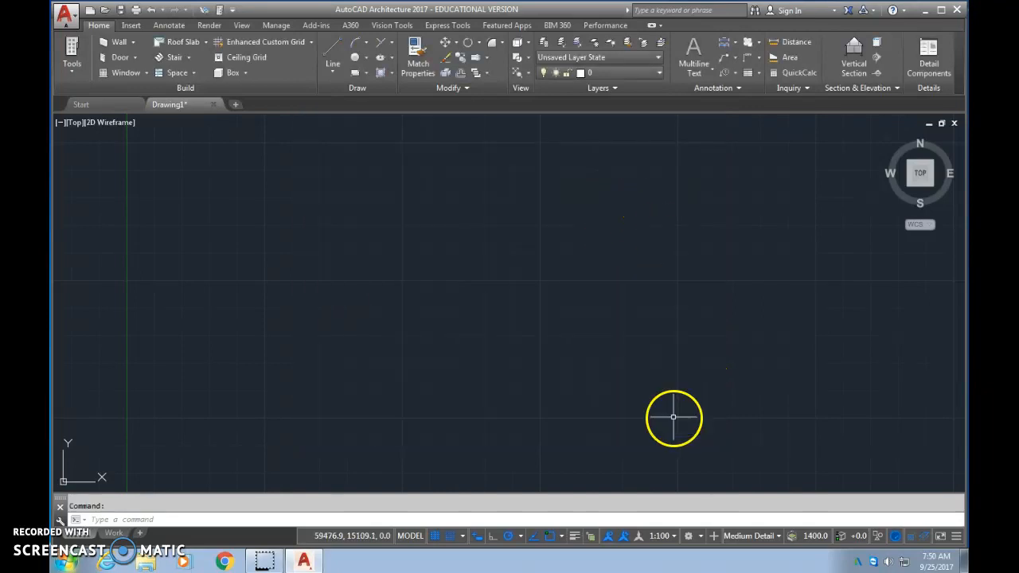
# - Create a new drawing from the Aec Model (Imperial Stb) template
pyautogui.click(65, 14)
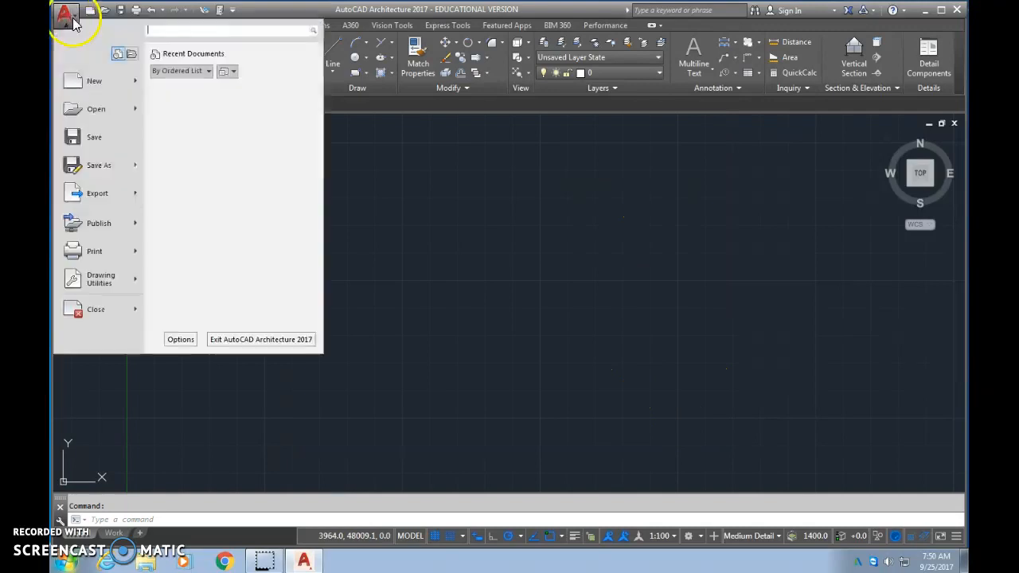
pyautogui.click(90, 73)
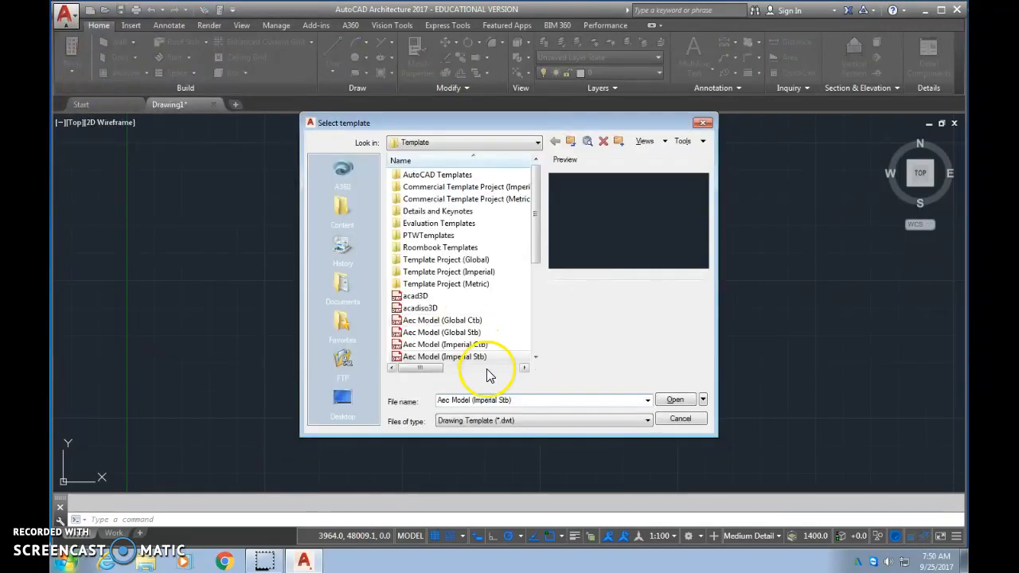
pyautogui.click(674, 398)
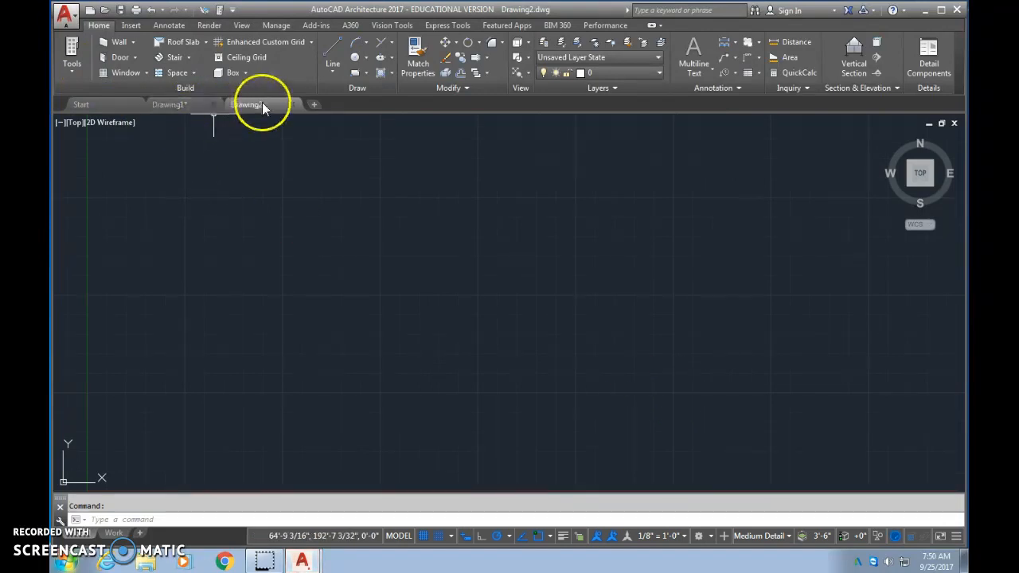
# - Compare Drawing1 with the new Drawing2, and close Drawing2 to return to Drawing1
pyautogui.click(182, 106)
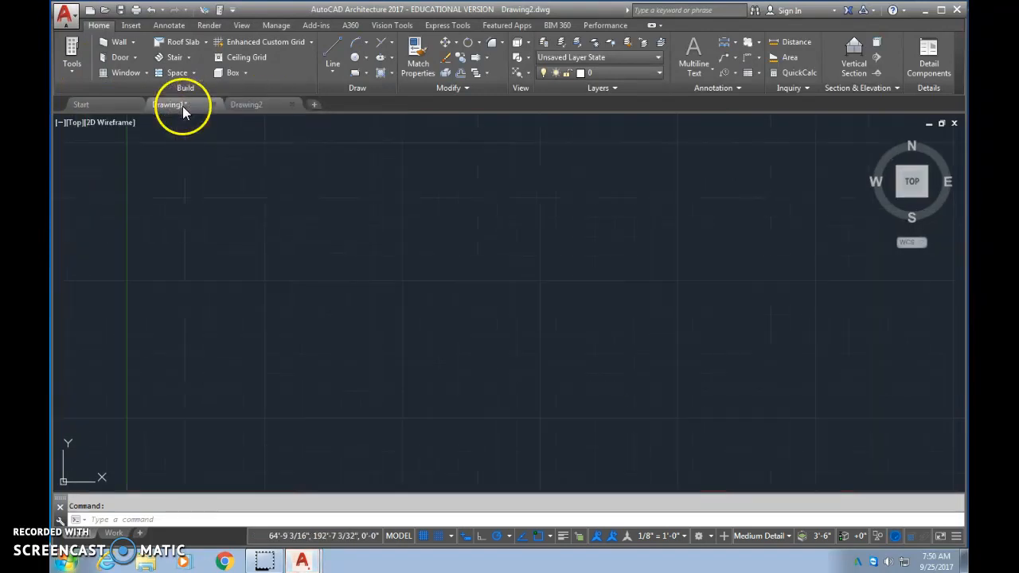
pyautogui.click(251, 102)
pyautogui.click(292, 104)
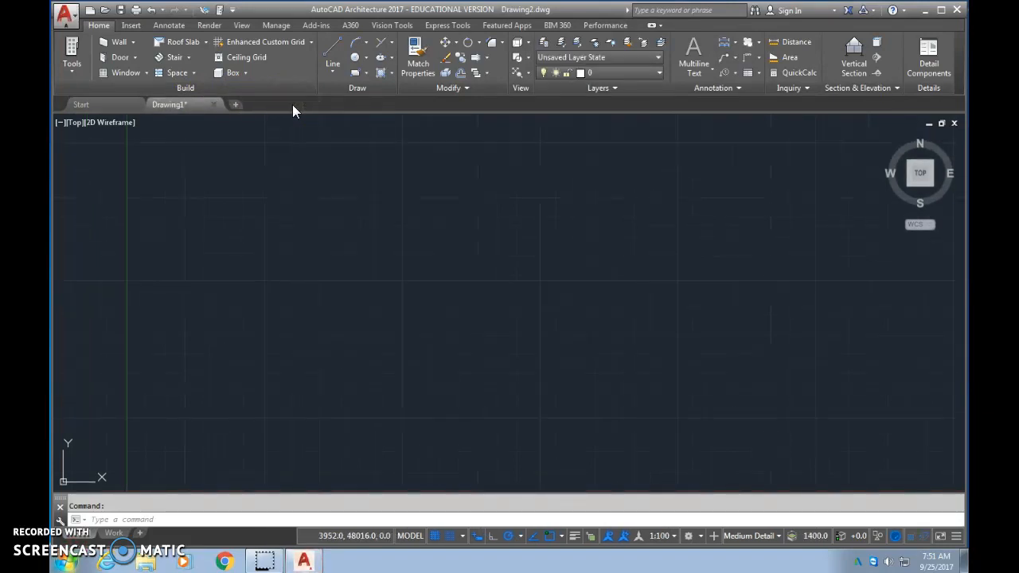
# - Save Drawing1 in My Documents under the file name "mr.K drawing" as an AutoCAD 2013 Drawing
pyautogui.click(65, 16)
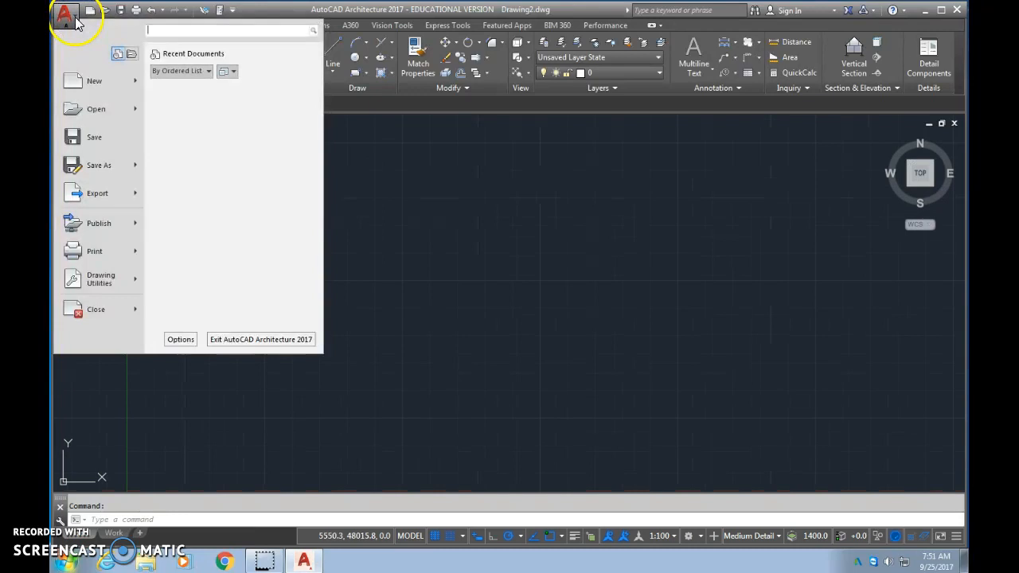
pyautogui.click(95, 137)
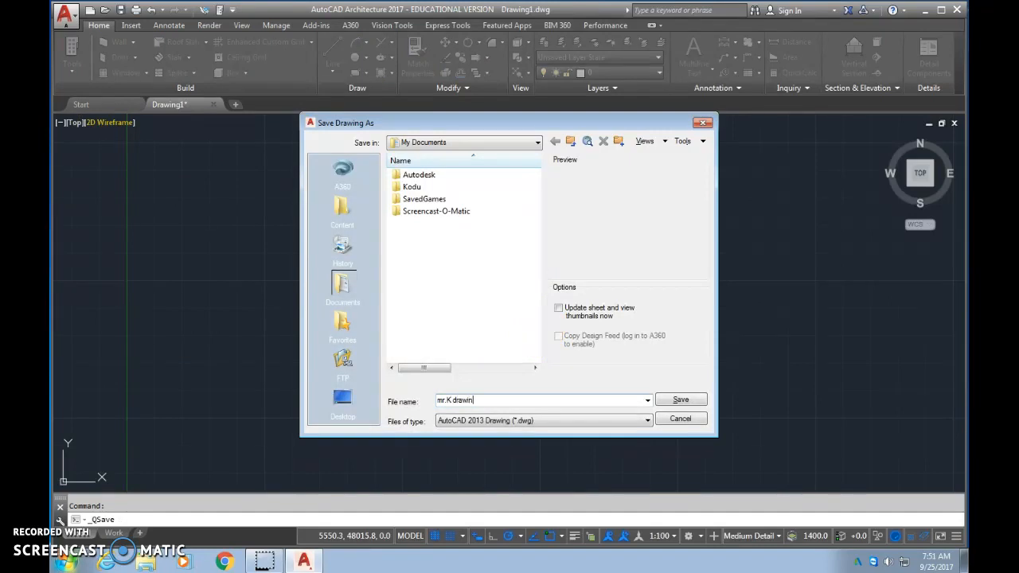
pyautogui.click(681, 399)
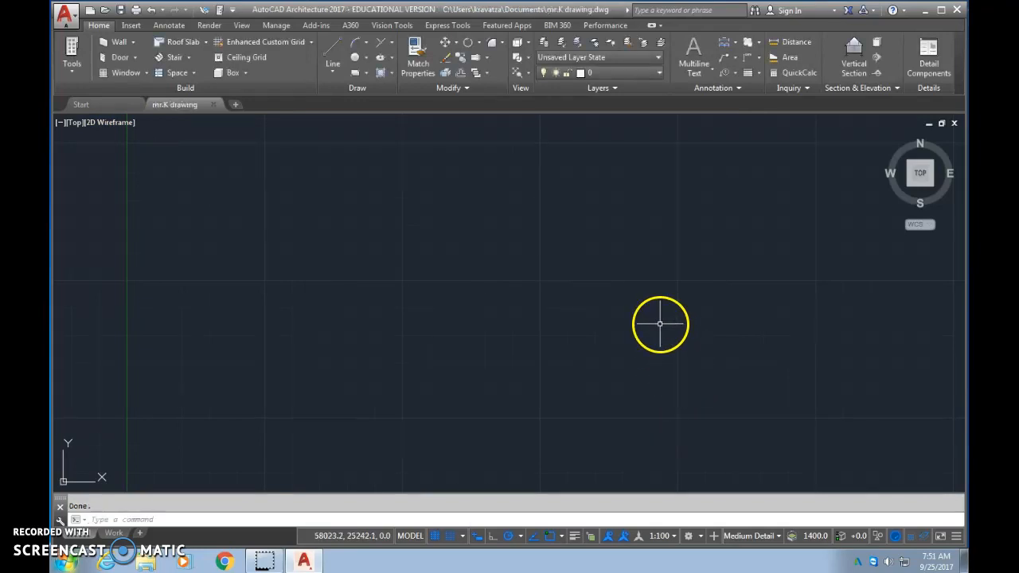
# - Set the drawing units to Inches in Drawing Setup and rescale modelspace and paperspace objects to match
pyautogui.click(64, 12)
pyautogui.moveTo(105, 165)
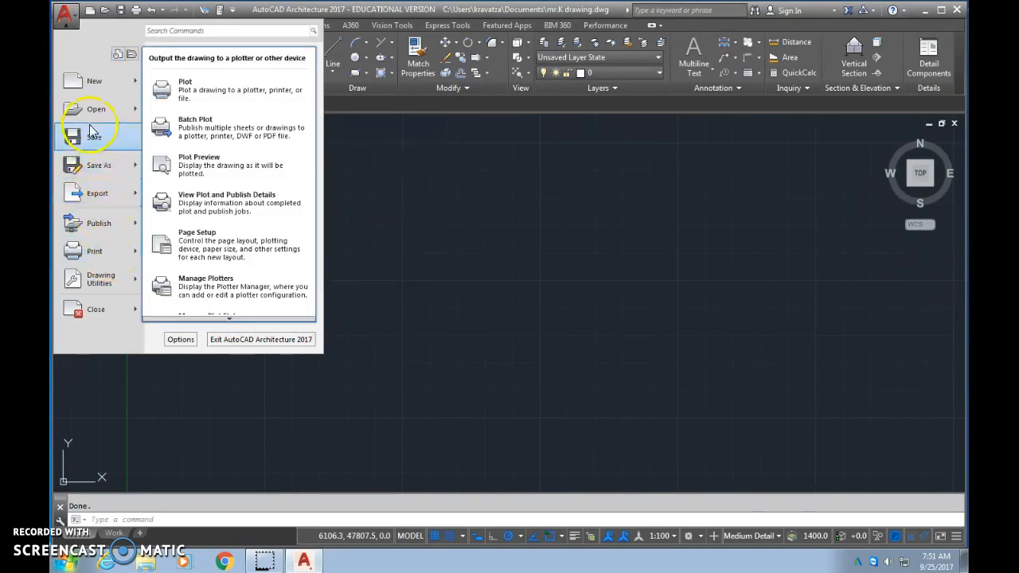
pyautogui.moveTo(116, 284)
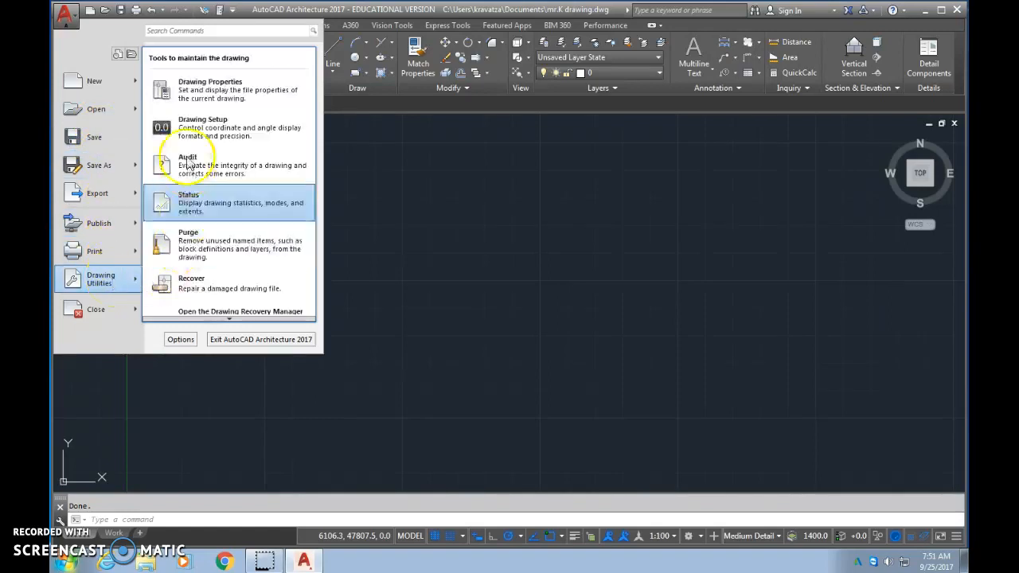
pyautogui.click(183, 128)
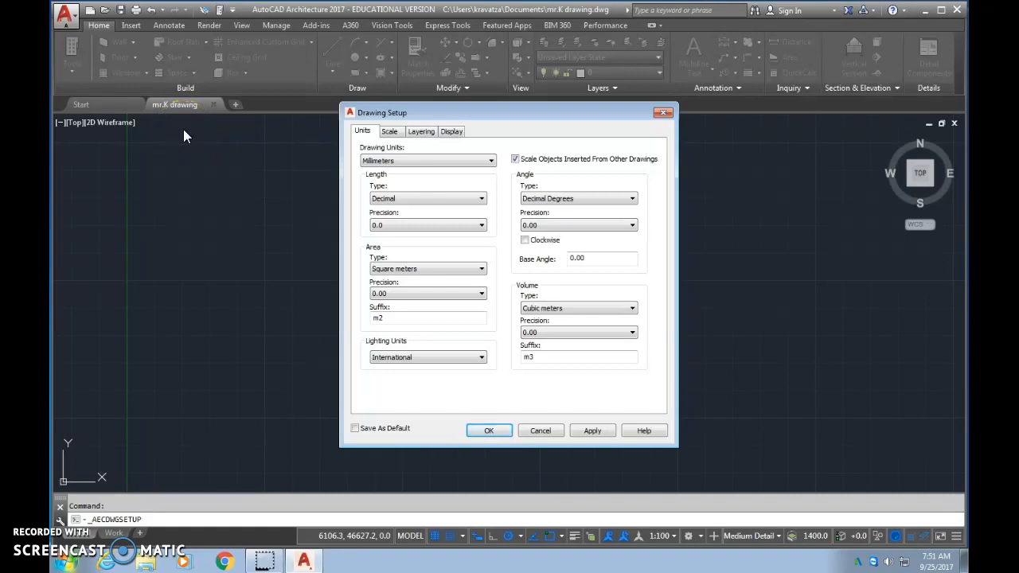
pyautogui.click(416, 160)
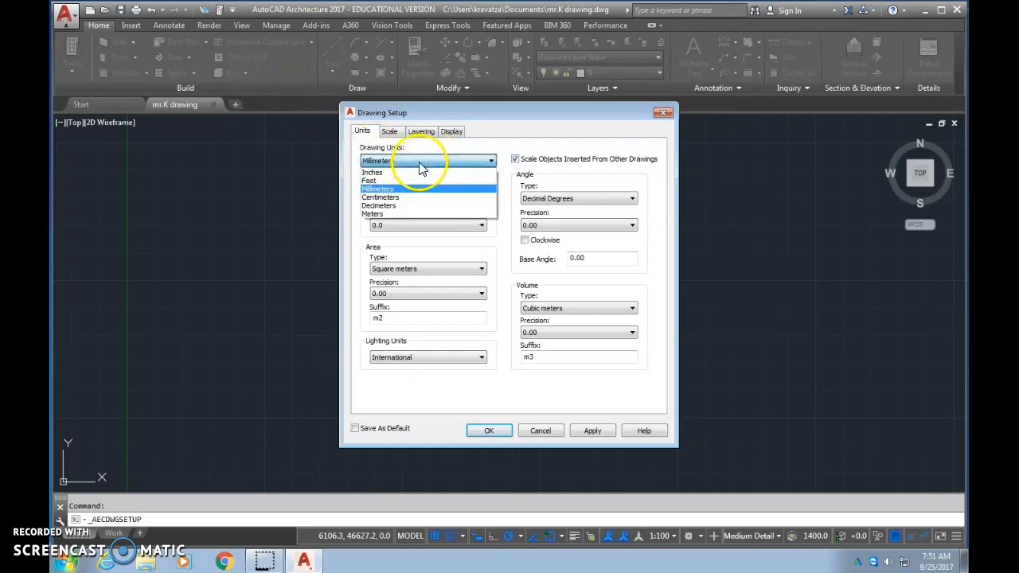
pyautogui.click(417, 173)
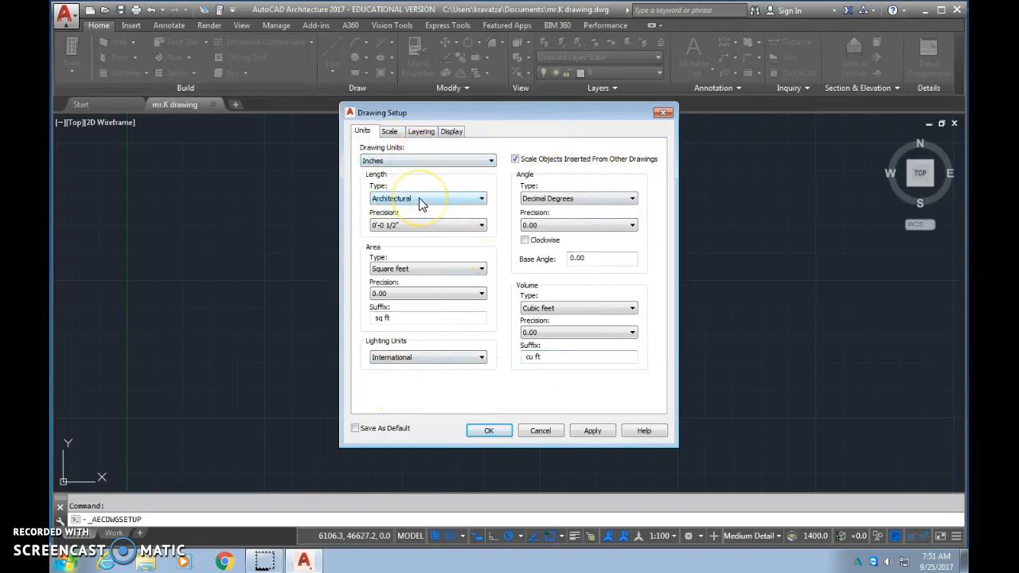
pyautogui.click(487, 429)
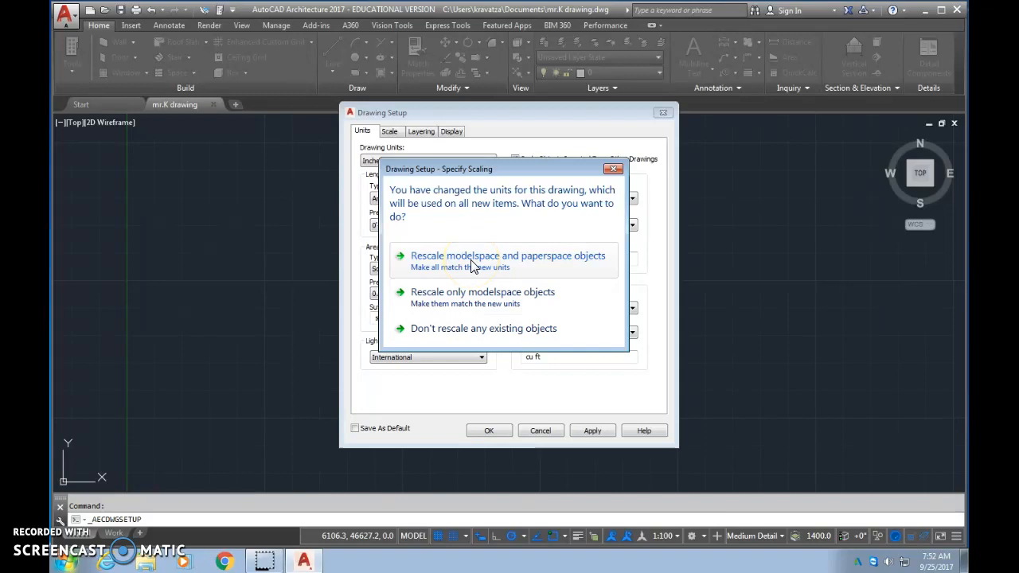
pyautogui.click(480, 341)
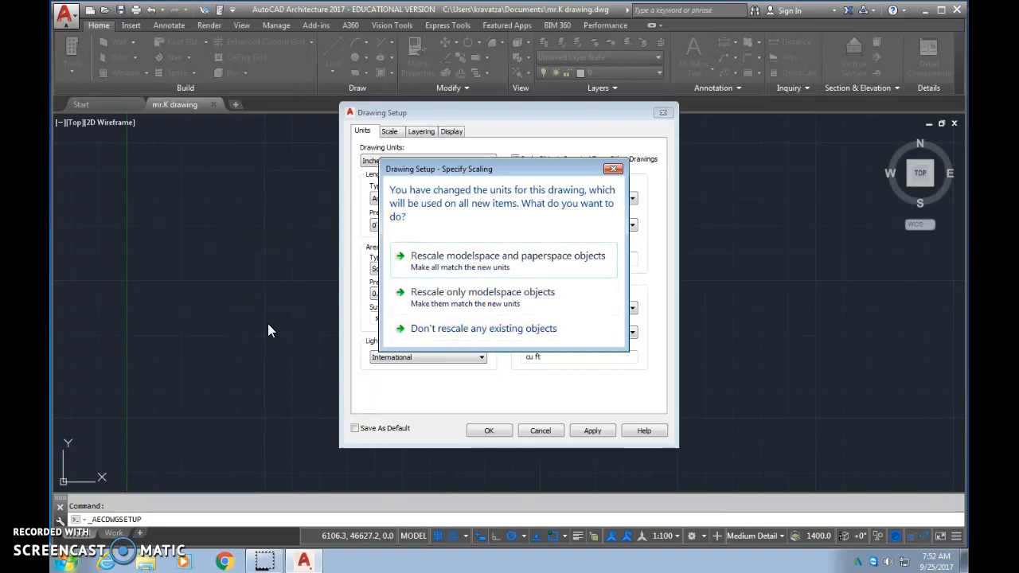
pyautogui.click(443, 256)
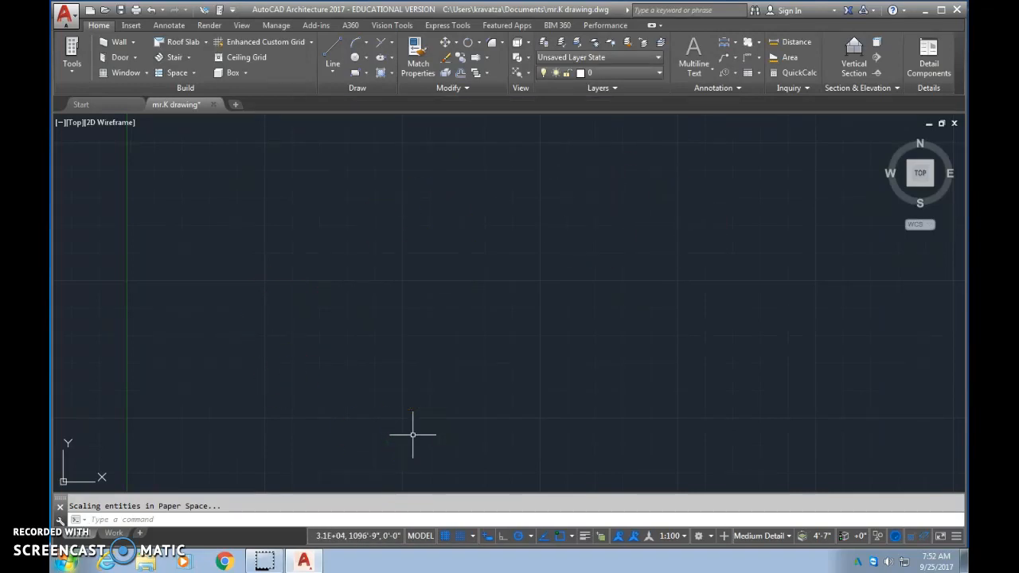
# - Draw a single horizontal line 20' long from a point left of the middle of the empty drawing area
pyautogui.click(327, 53)
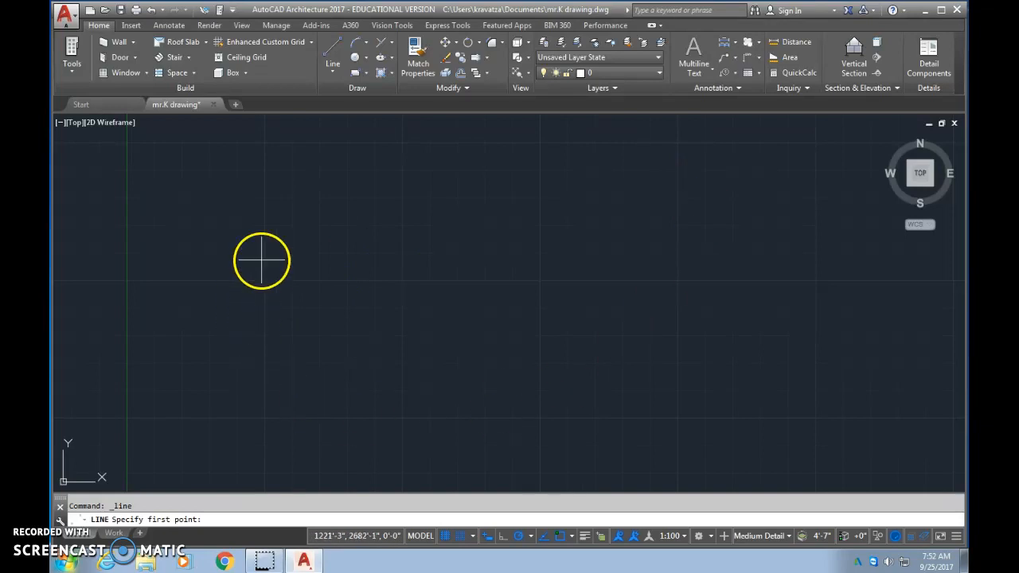
pyautogui.click(343, 311)
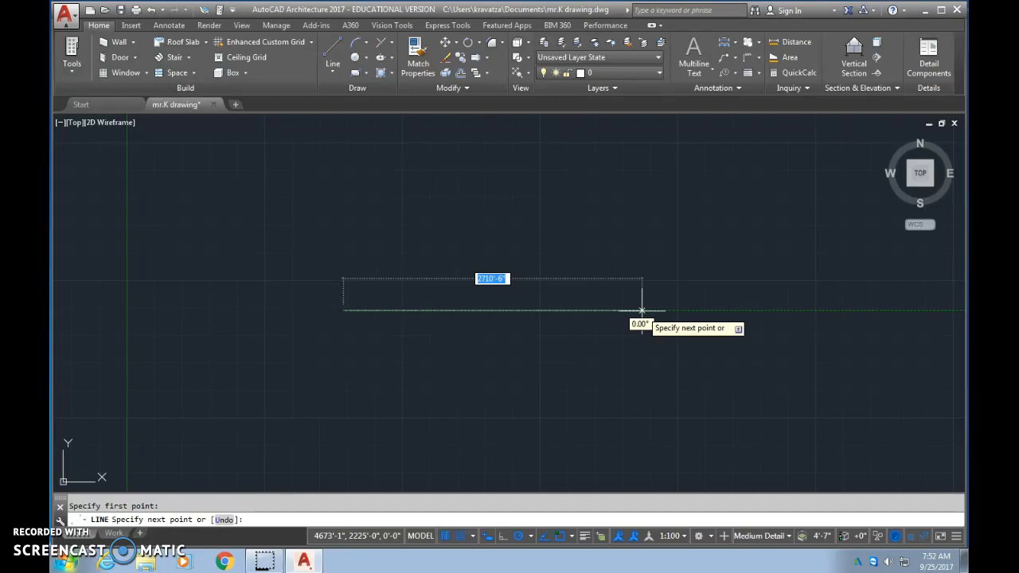
pyautogui.write('2')
pyautogui.write("'")
pyautogui.press('Return')
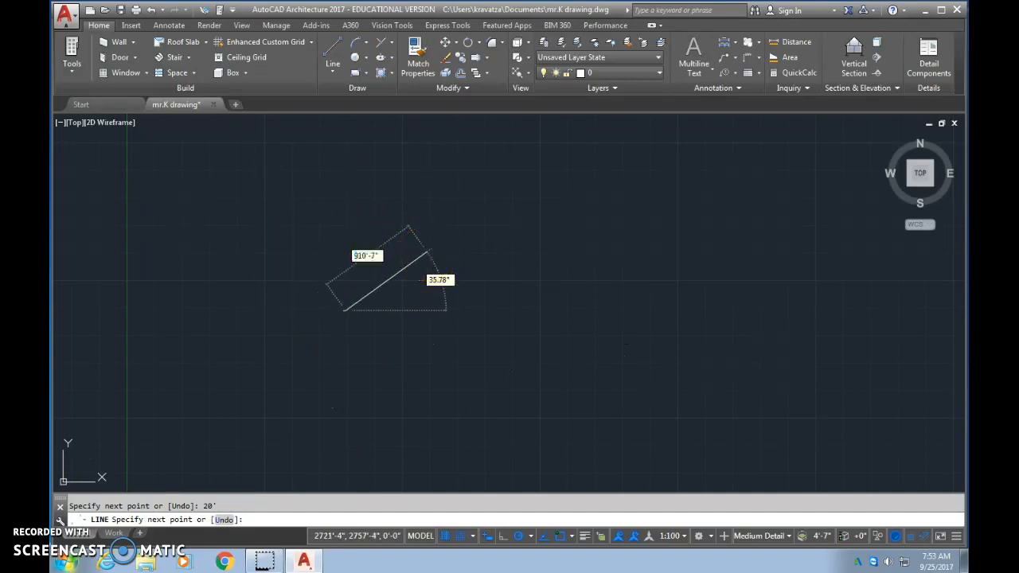
pyautogui.press('Escape')
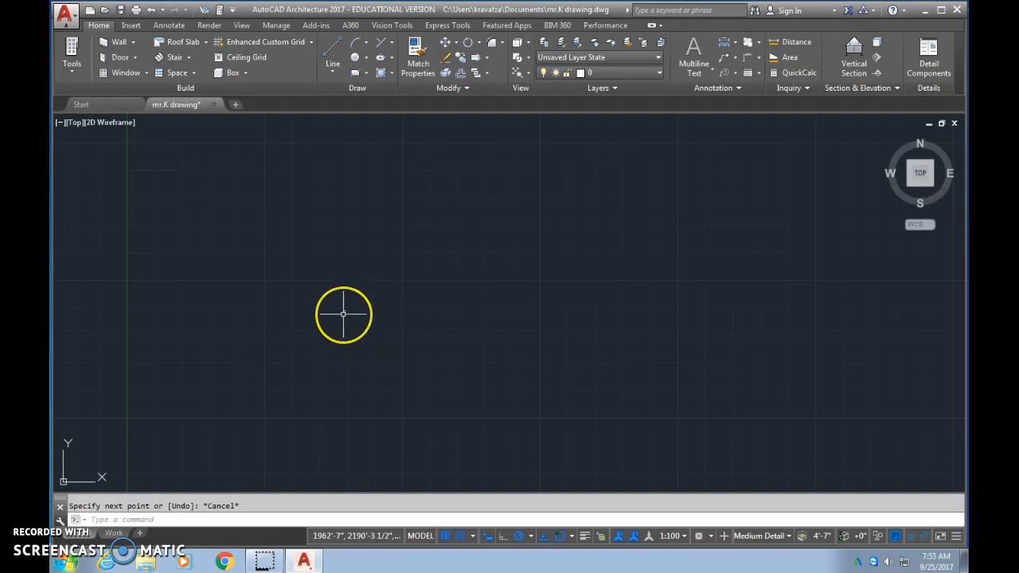
# - Zoom in on the 20' line until it spans most of the drawing area and centre it
pyautogui.scroll(7, 343, 314)
pyautogui.scroll(2, 343, 314)
pyautogui.scroll(2, 289, 178)
pyautogui.scroll(2, 313, 215)
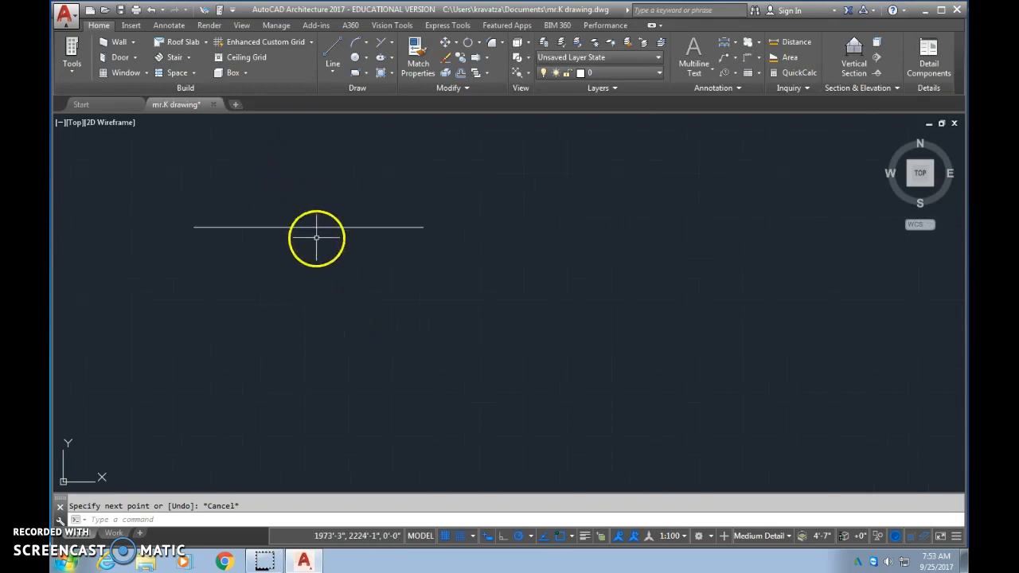
pyautogui.scroll(4, 316, 236)
pyautogui.moveTo(316, 237)
pyautogui.mouseDown(button='middle')
pyautogui.moveTo(304, 230)
pyautogui.moveTo(551, 274)
pyautogui.mouseUp(button='middle')
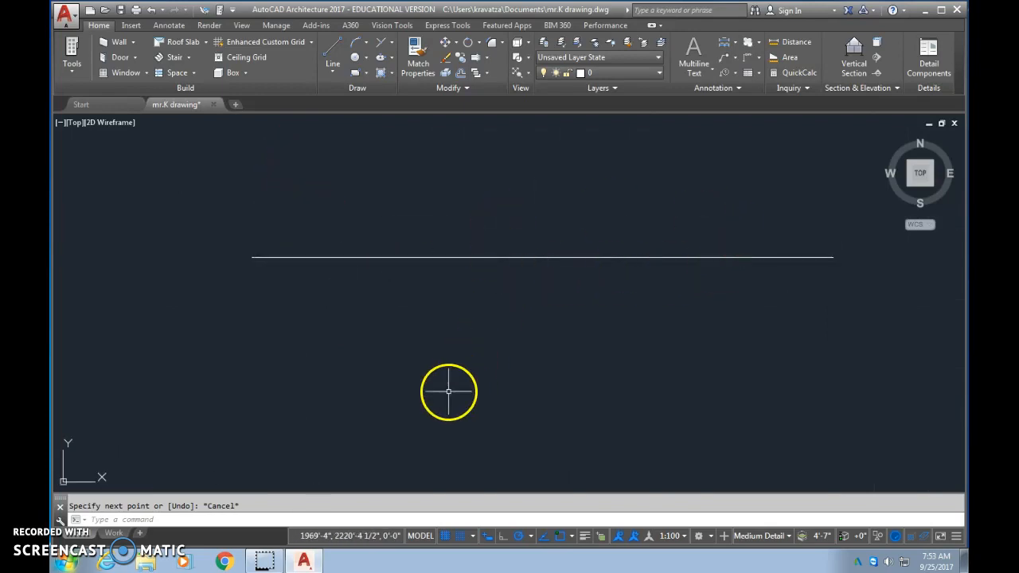
# - Zoom far out from the 20' line and bring it back with a zoom to the drawing extents
pyautogui.scroll(-6, 450, 386)
pyautogui.scroll(5, 457, 379)
pyautogui.scroll(-10, 502, 347)
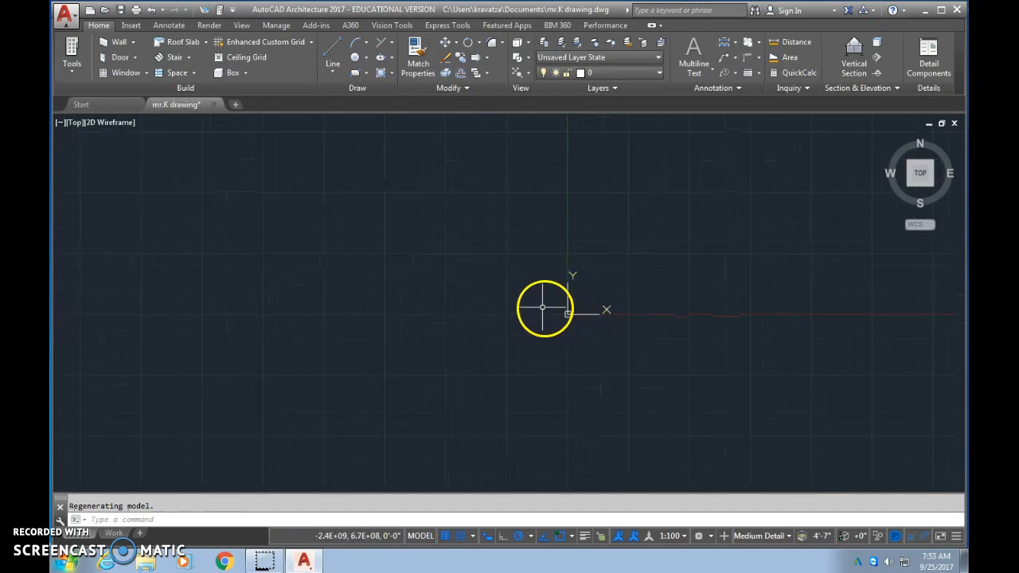
pyautogui.scroll(-8, 522, 295)
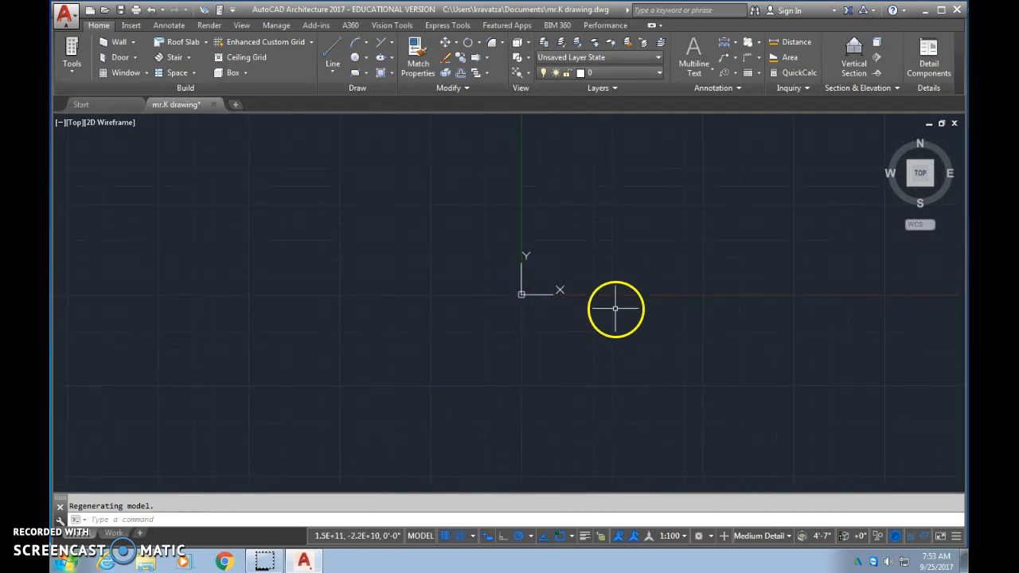
pyautogui.middleClick(552, 282)
pyautogui.middleClick(552, 283)
pyautogui.scroll(-2, 555, 284)
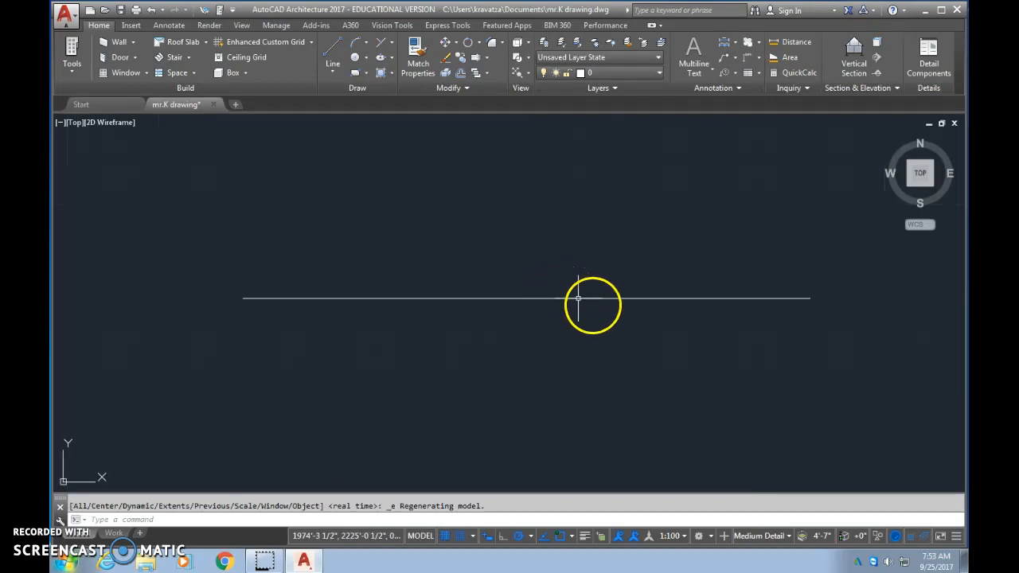
# - Practise zooming in and out around the 20' line, finishing with the whole line fitted in view
pyautogui.scroll(-4, 488, 344)
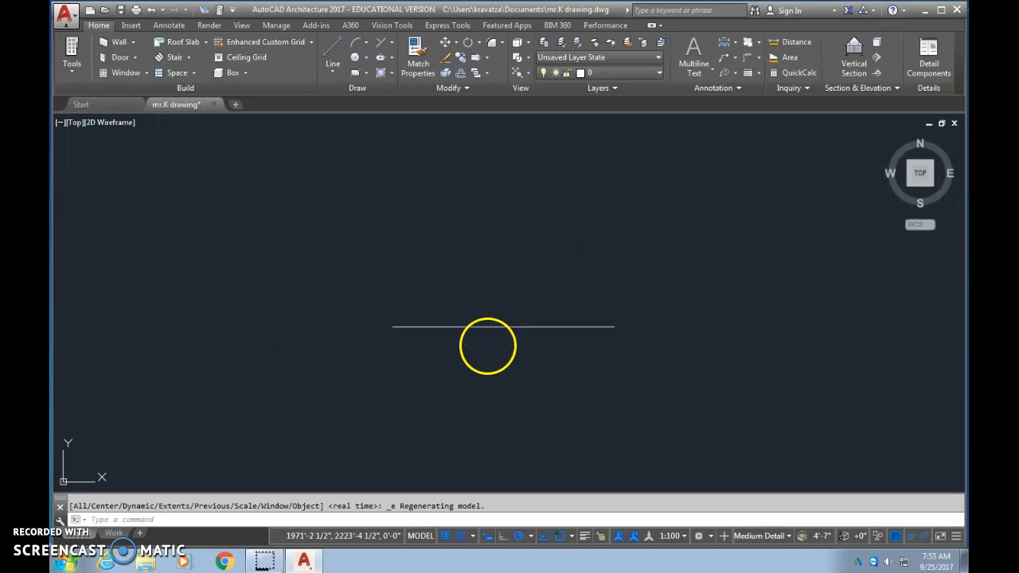
pyautogui.middleClick(486, 345)
pyautogui.middleClick(487, 344)
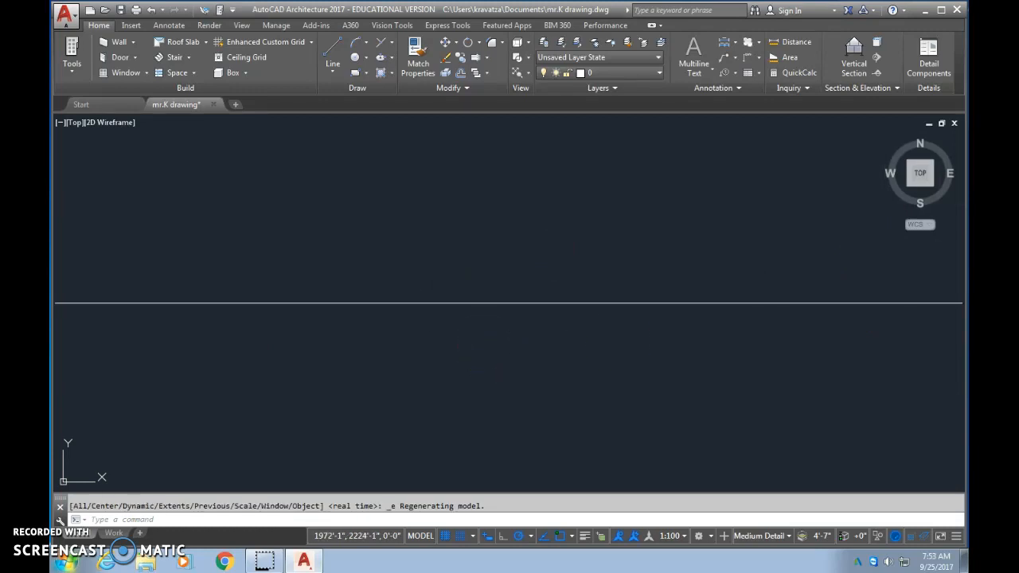
pyautogui.scroll(-4, 511, 310)
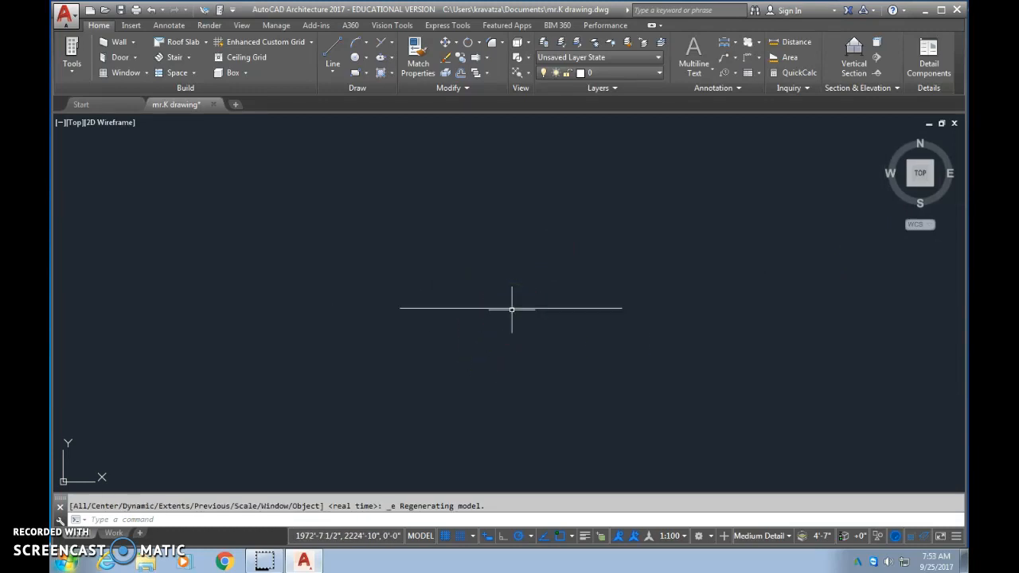
pyautogui.scroll(5, 507, 335)
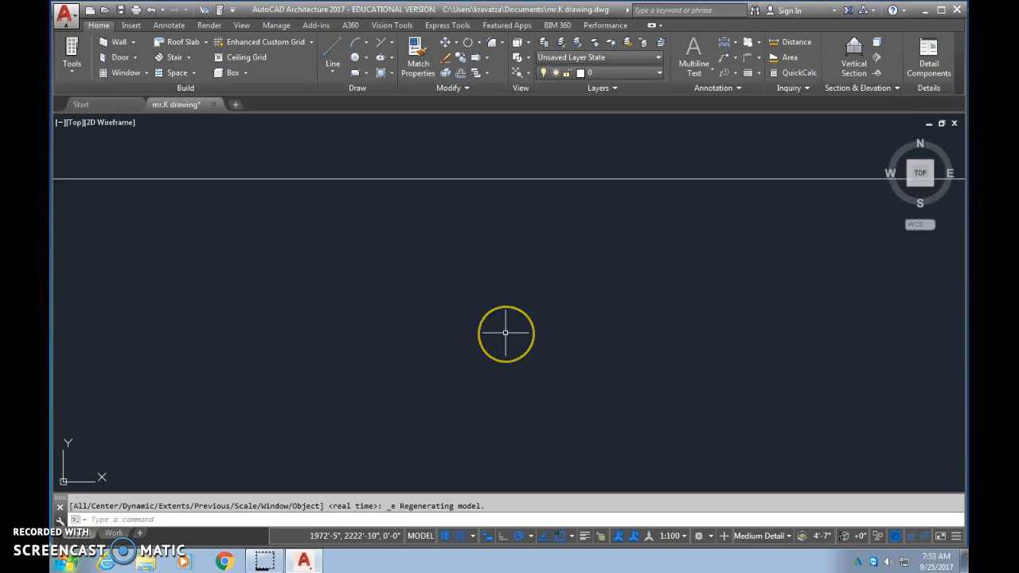
pyautogui.scroll(-5, 505, 332)
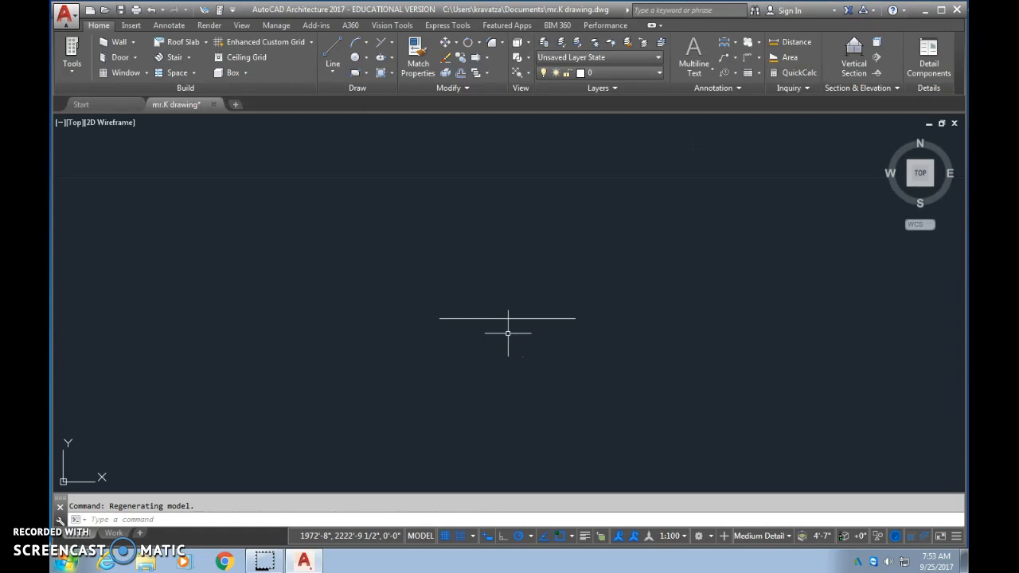
pyautogui.middleClick(522, 357)
pyautogui.scroll(-2, 508, 333)
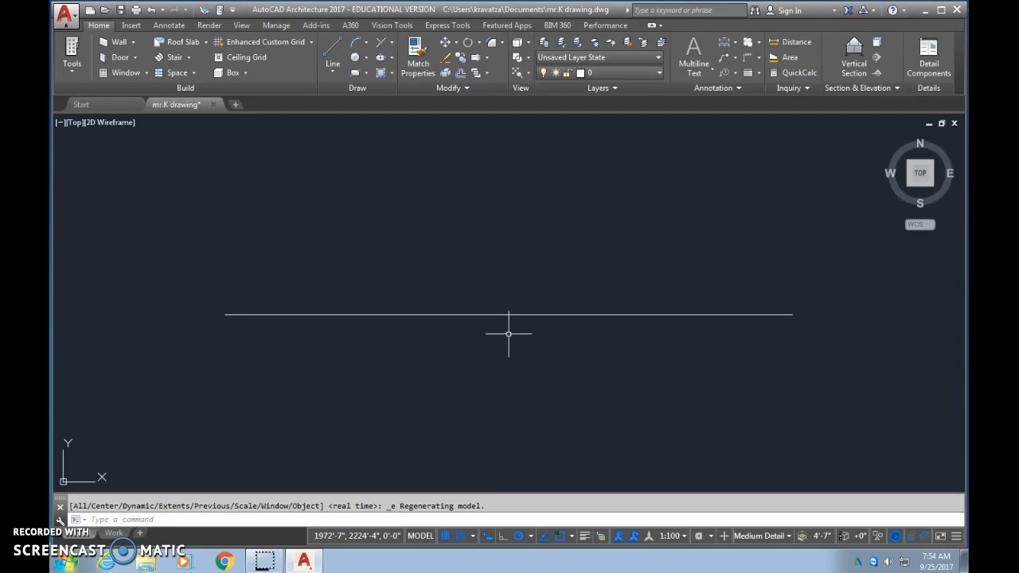
# - Draw a single horizontal line 12' long above the 20' line
pyautogui.click(333, 57)
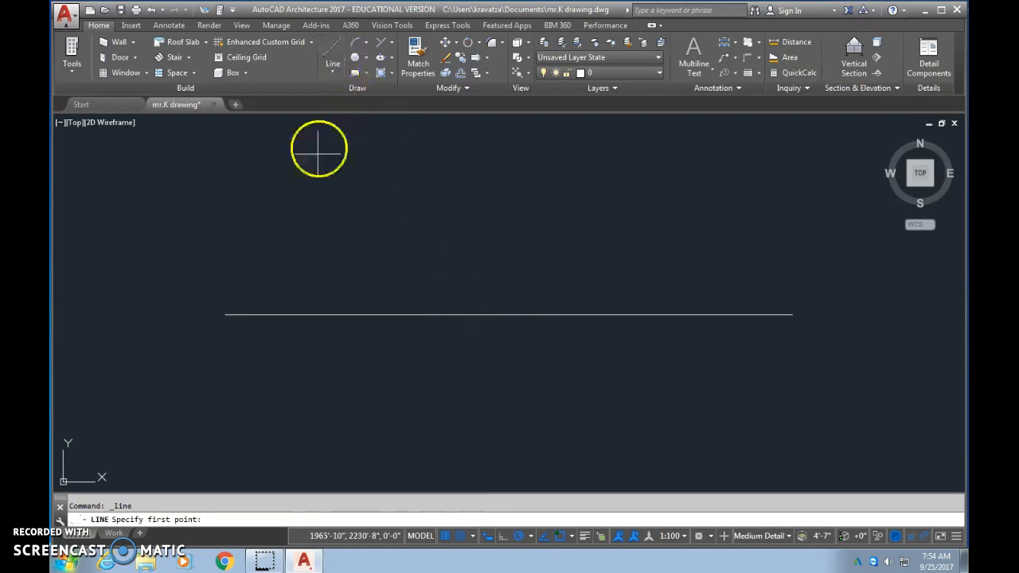
pyautogui.click(282, 226)
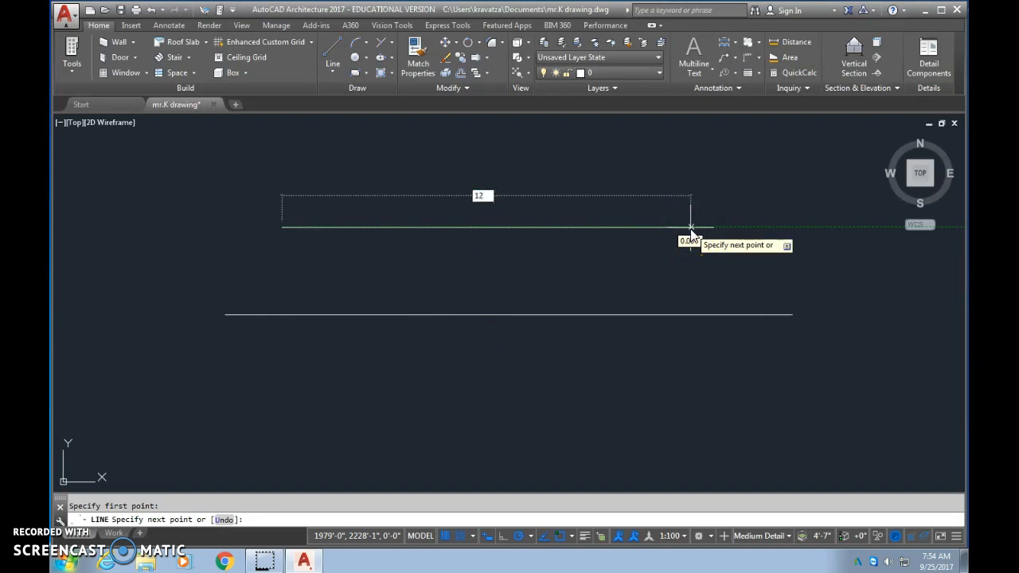
pyautogui.press('Return')
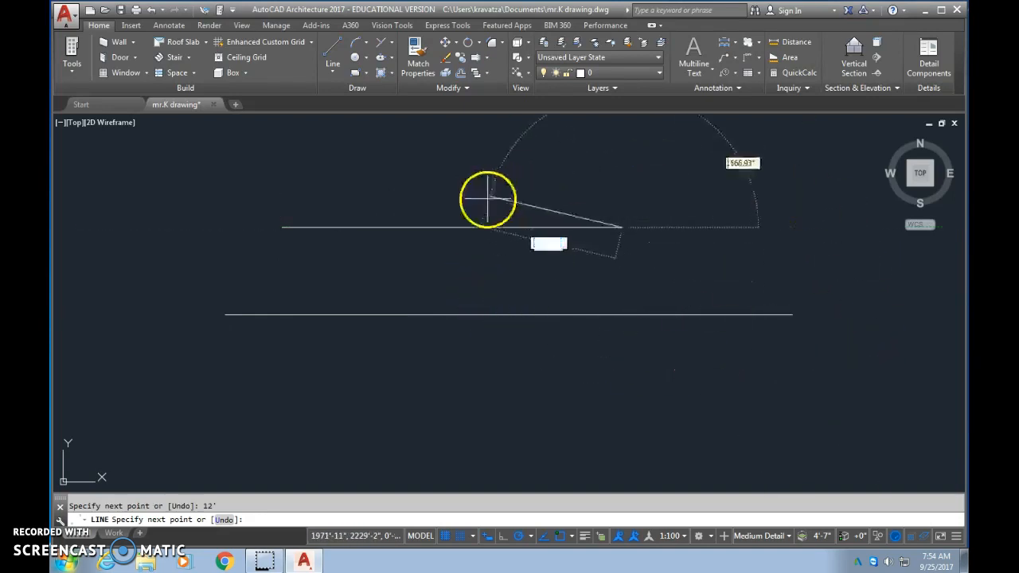
pyautogui.rightClick(717, 213)
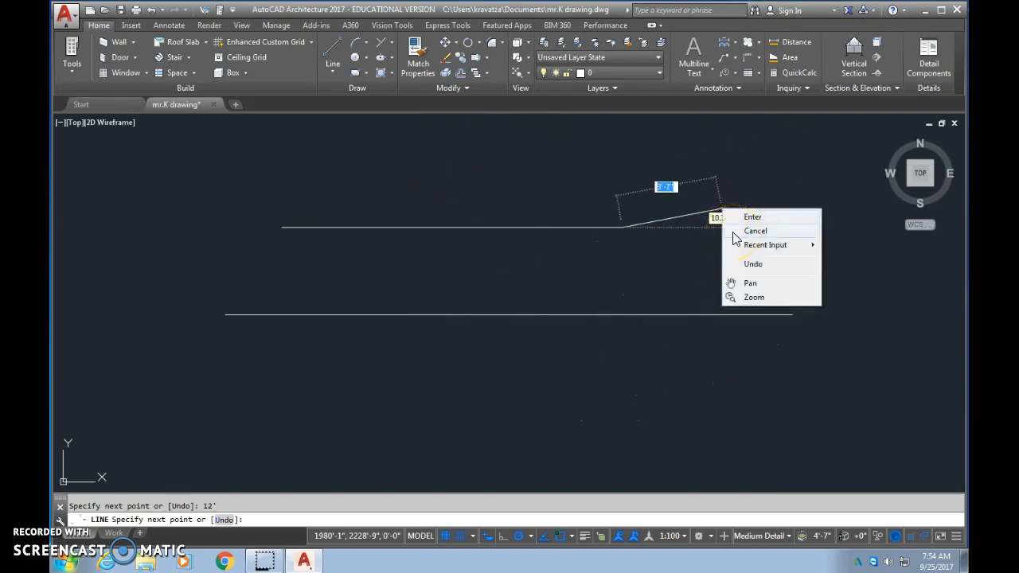
pyautogui.click(762, 231)
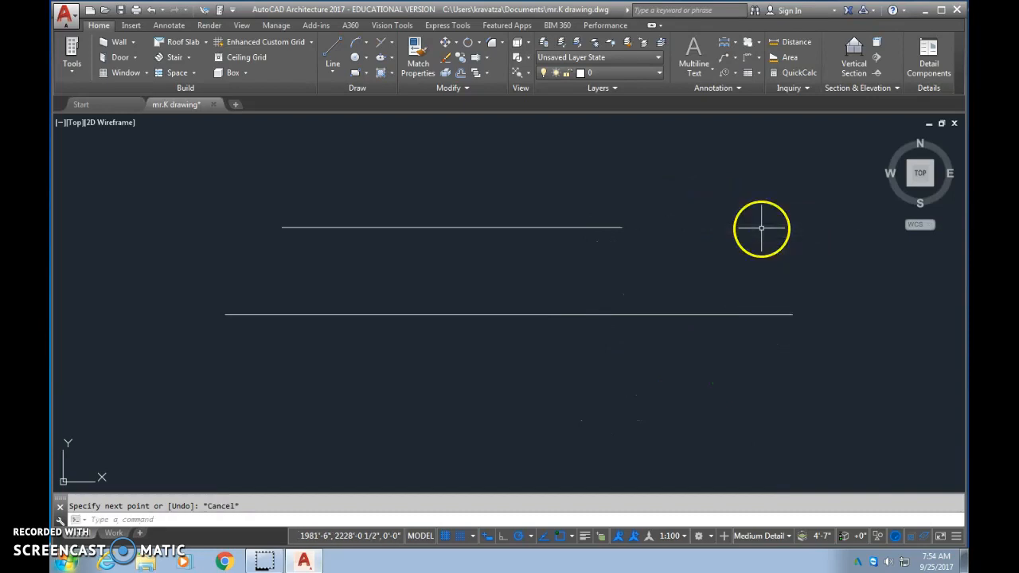
# - Draw a horizontal line about 11' long between the 12' and 20' lines by picking both endpoints
pyautogui.click(336, 50)
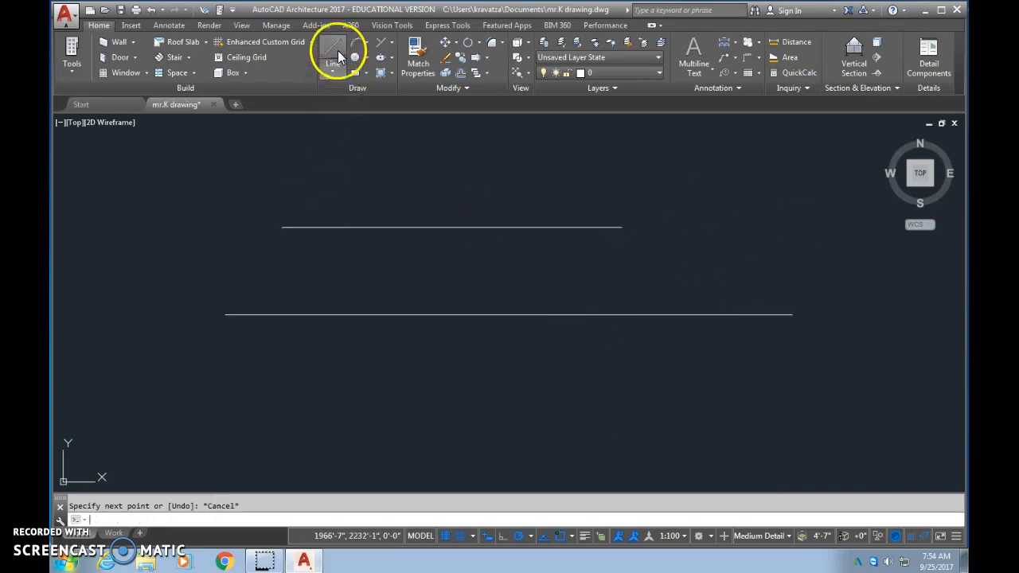
pyautogui.click(284, 286)
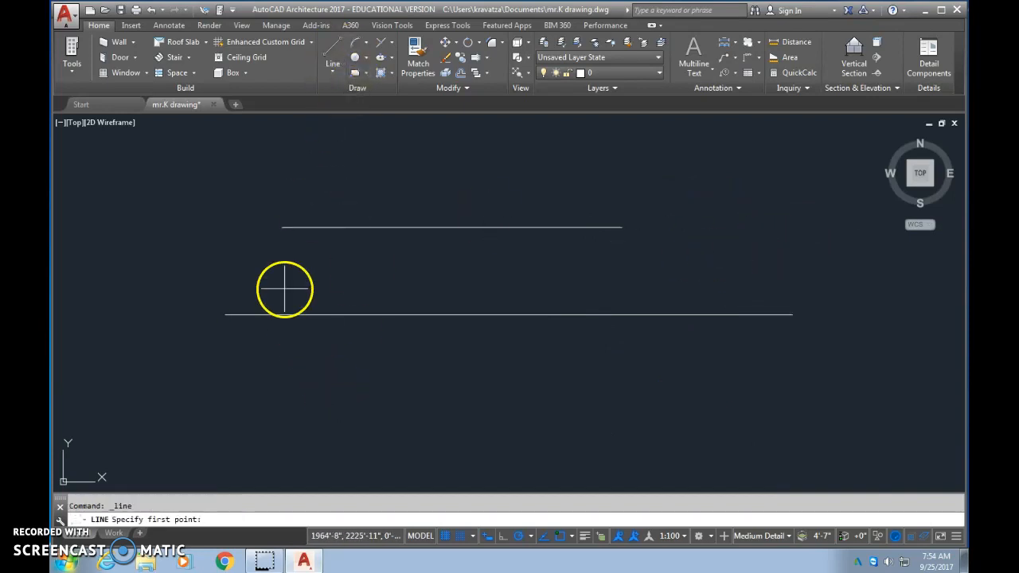
pyautogui.click(597, 288)
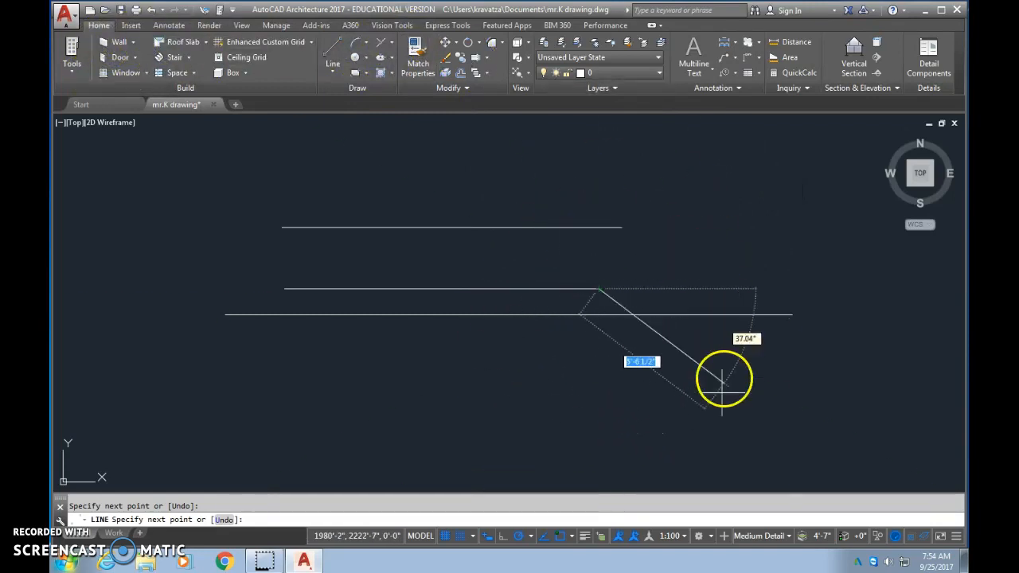
pyautogui.press('Escape')
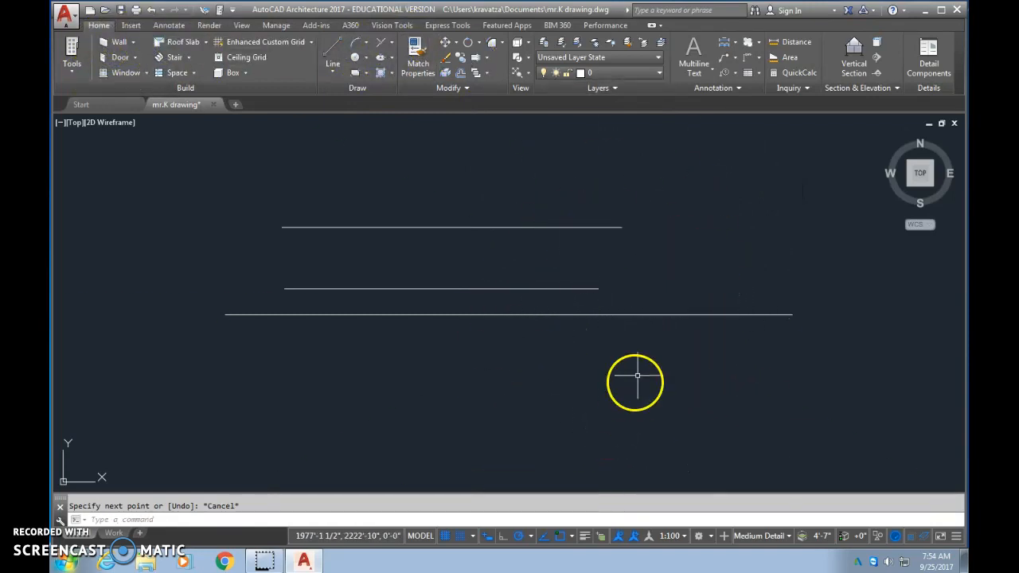
pyautogui.click(328, 49)
pyautogui.click(561, 215)
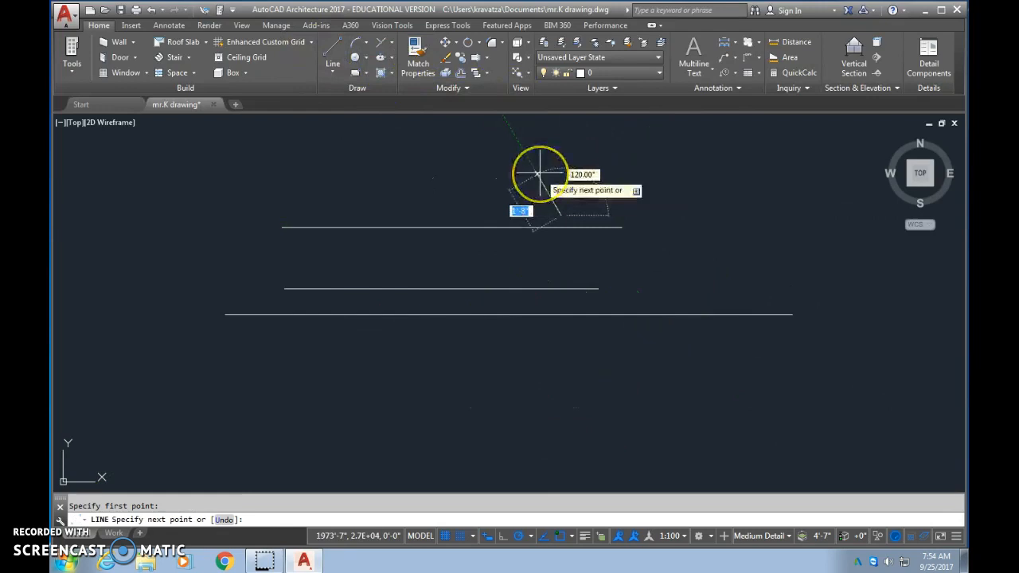
pyautogui.press('Escape')
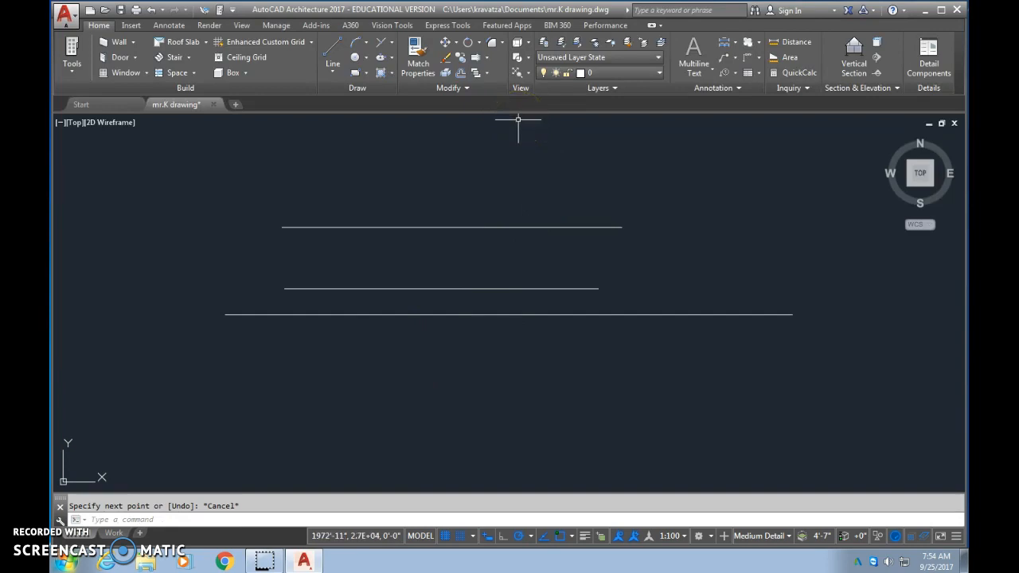
# - Erase the 12' line above the other two lines
pyautogui.click(465, 221)
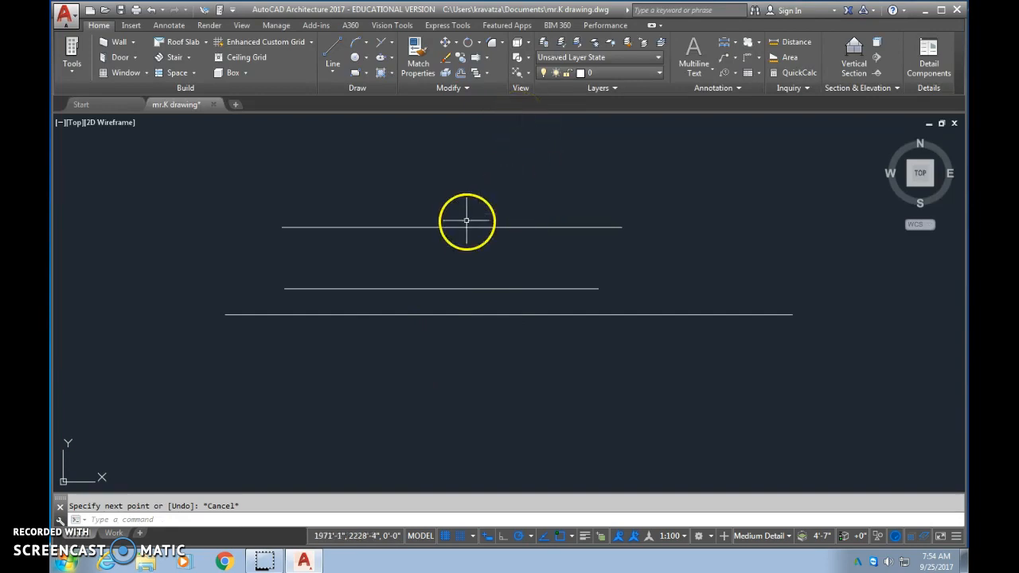
pyautogui.click(466, 223)
pyautogui.press('Delete')
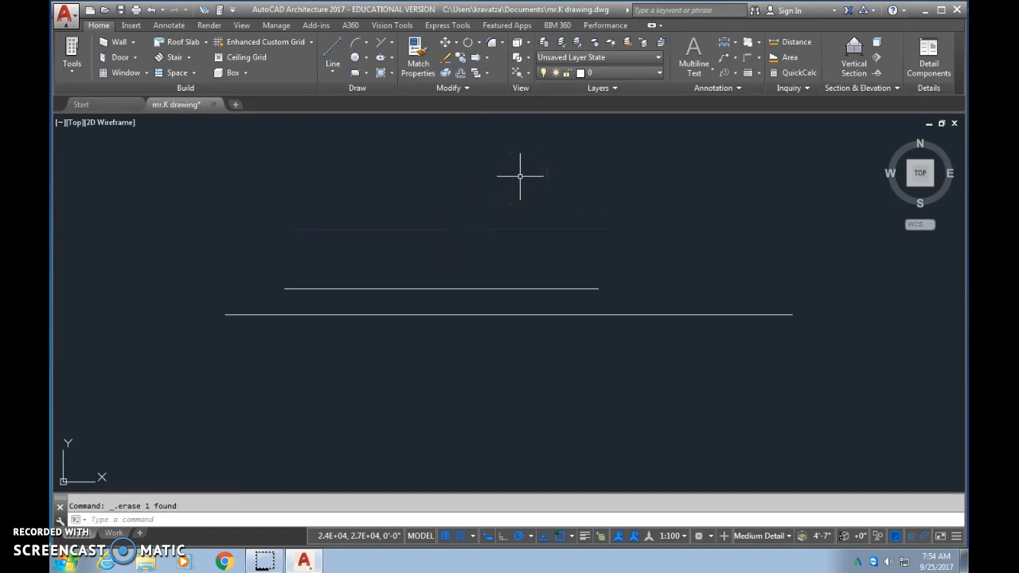
# - Draw a large three-point arc from the right end of the upper line, curving down across the 20' line
pyautogui.click(493, 288)
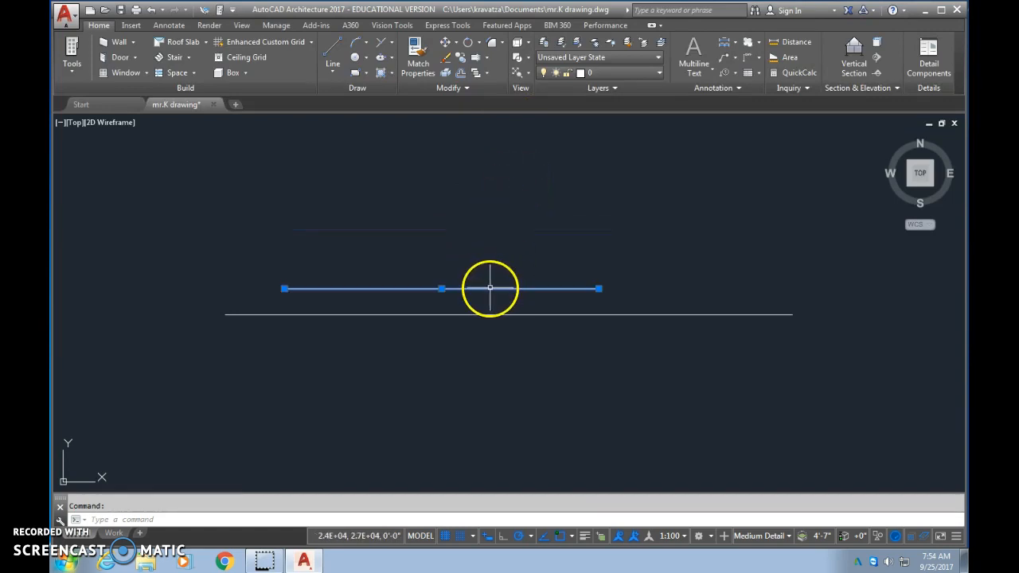
pyautogui.click(356, 41)
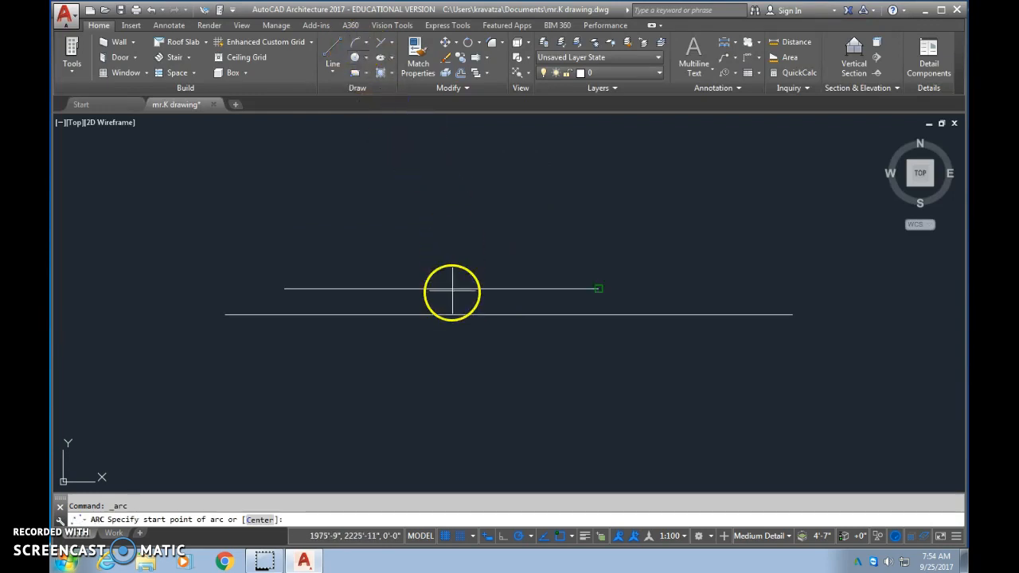
pyautogui.click(599, 288)
pyautogui.click(586, 393)
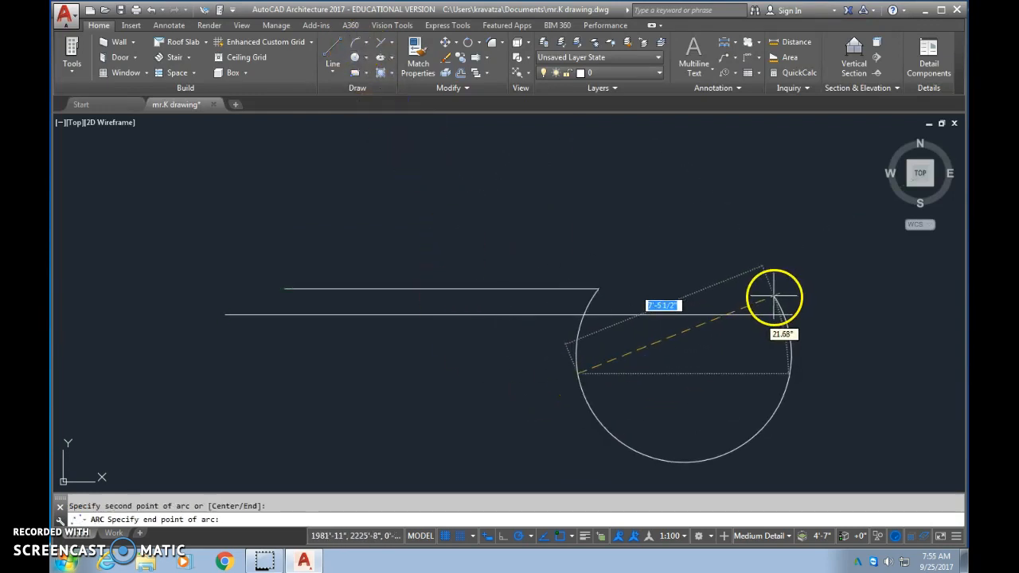
pyautogui.press('Escape')
# - Erase the upper line and the arc attached to it, keeping only the 20' line
pyautogui.click(380, 288)
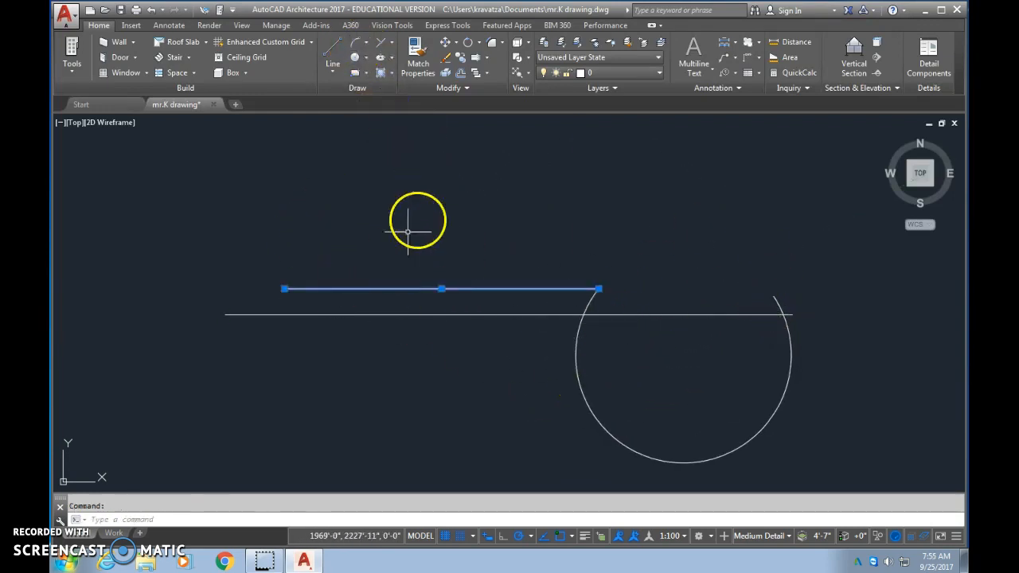
pyautogui.press('Delete')
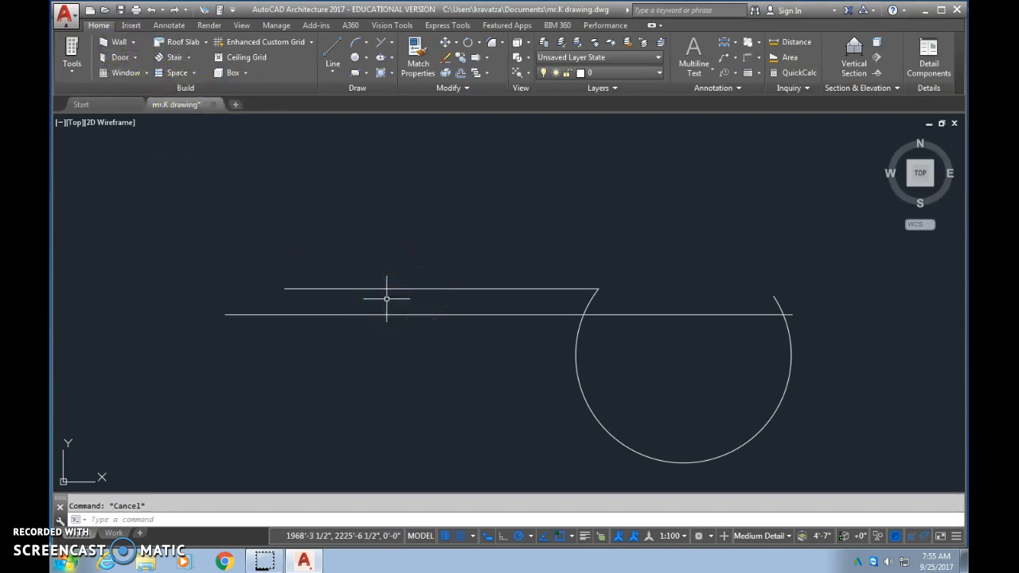
pyautogui.click(389, 288)
pyautogui.press('Delete')
pyautogui.click(577, 361)
pyautogui.press('Delete')
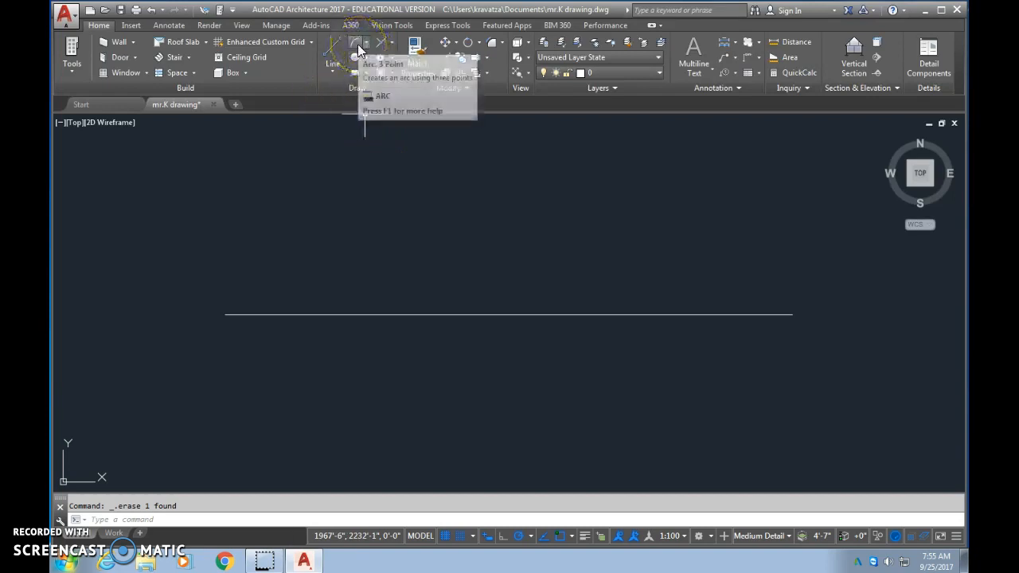
pyautogui.click(358, 50)
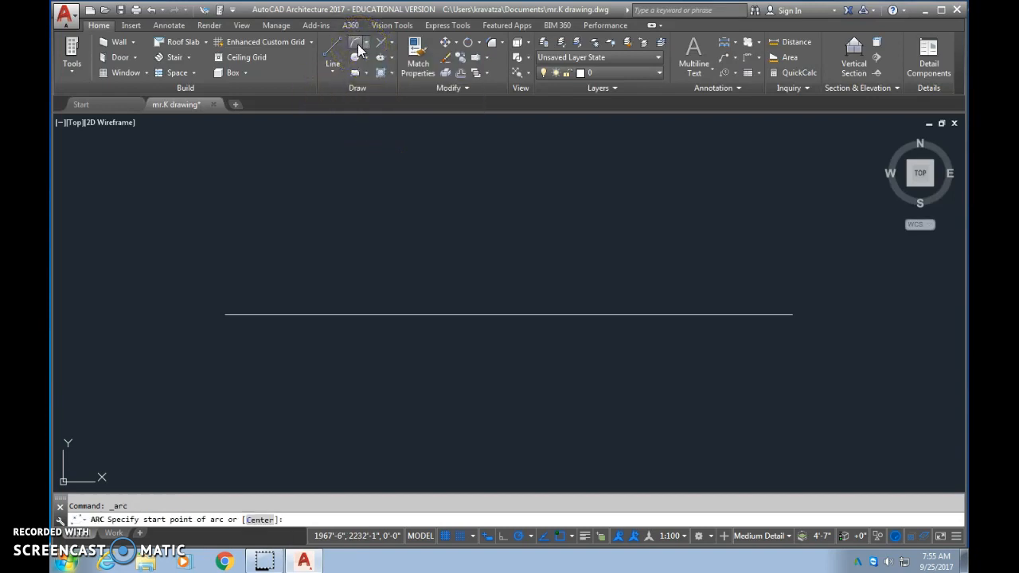
pyautogui.click(331, 280)
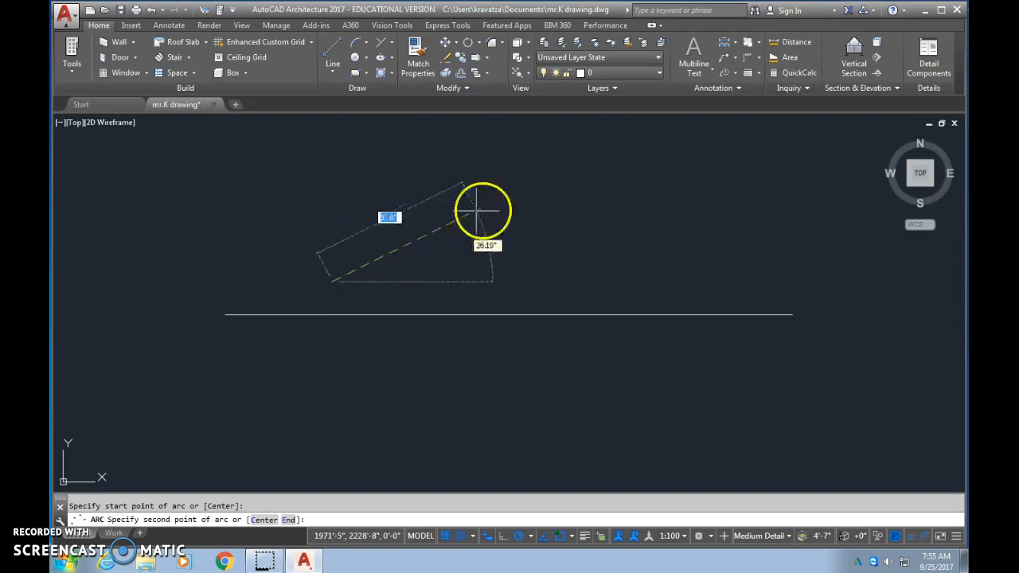
pyautogui.click(557, 211)
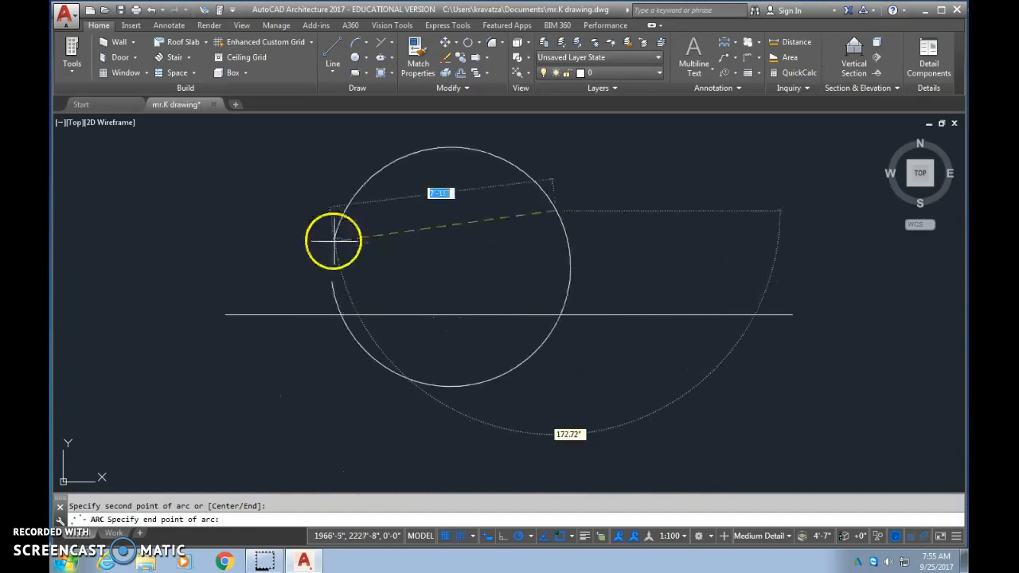
pyautogui.press('Escape')
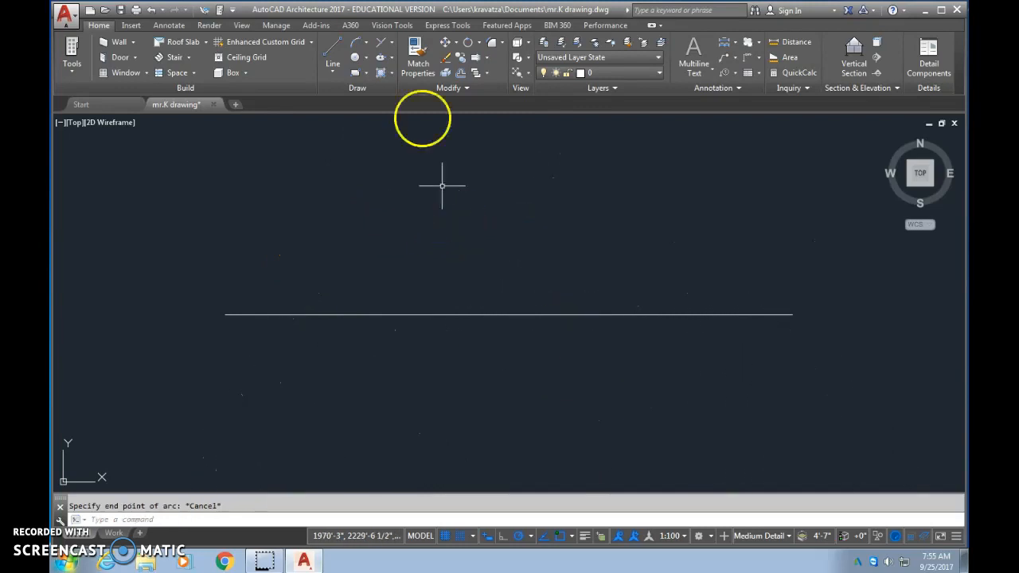
# - Draw a slanted Start, End, Direction arc above the 20' line, and another one bulging upward between the line's two endpoints
pyautogui.click(366, 47)
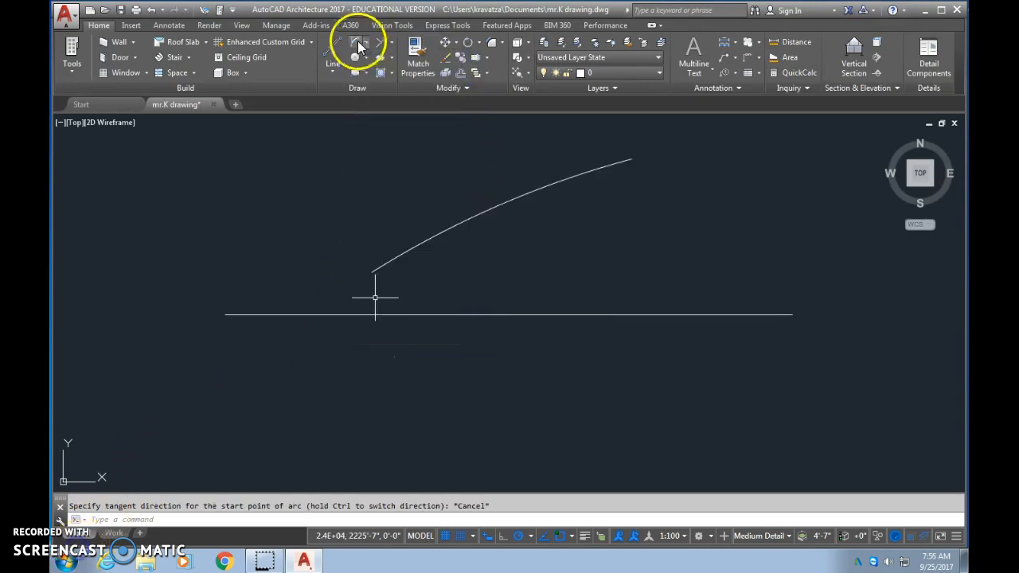
pyautogui.click(366, 43)
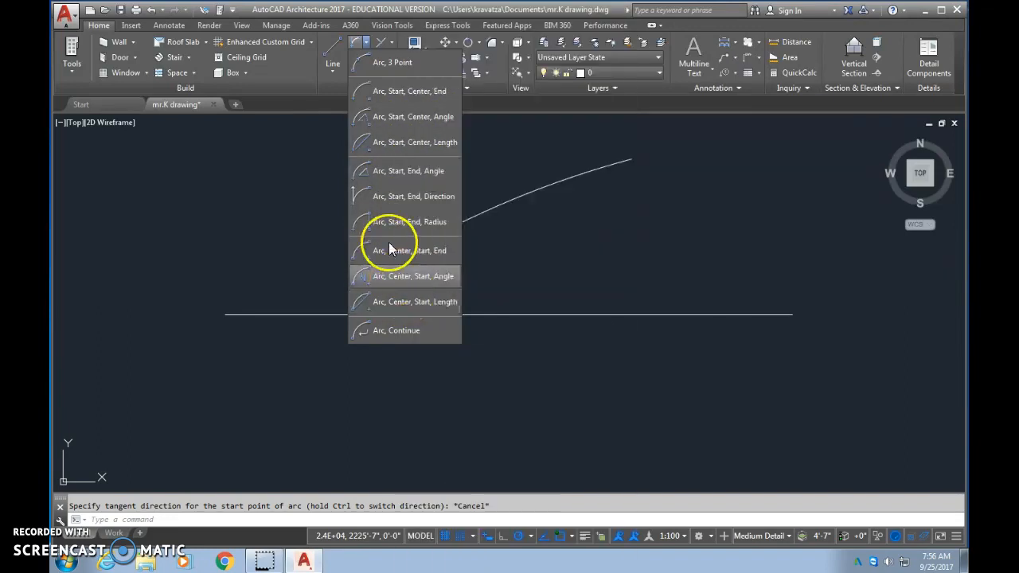
pyautogui.click(412, 203)
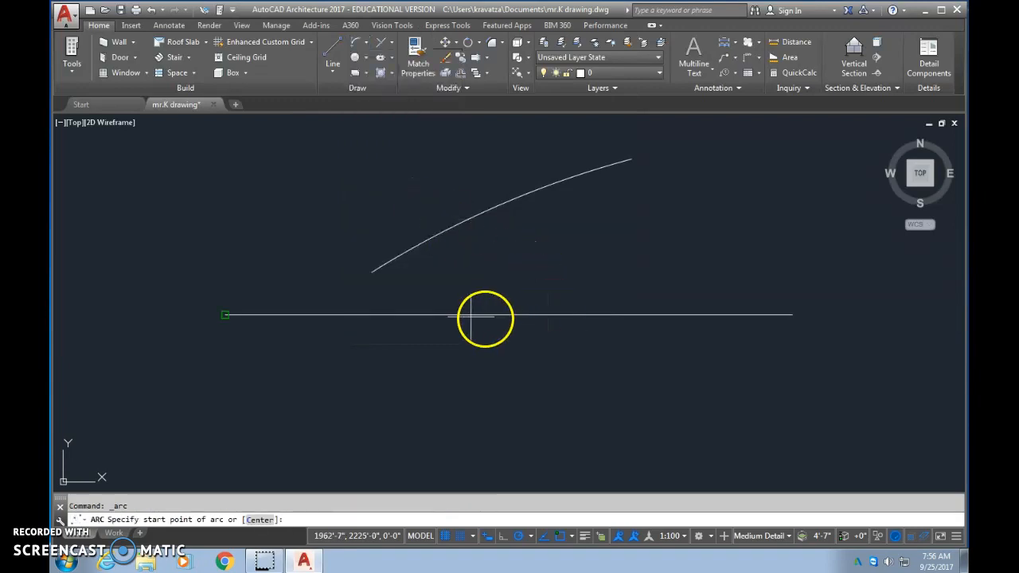
pyautogui.click(227, 315)
pyautogui.click(793, 313)
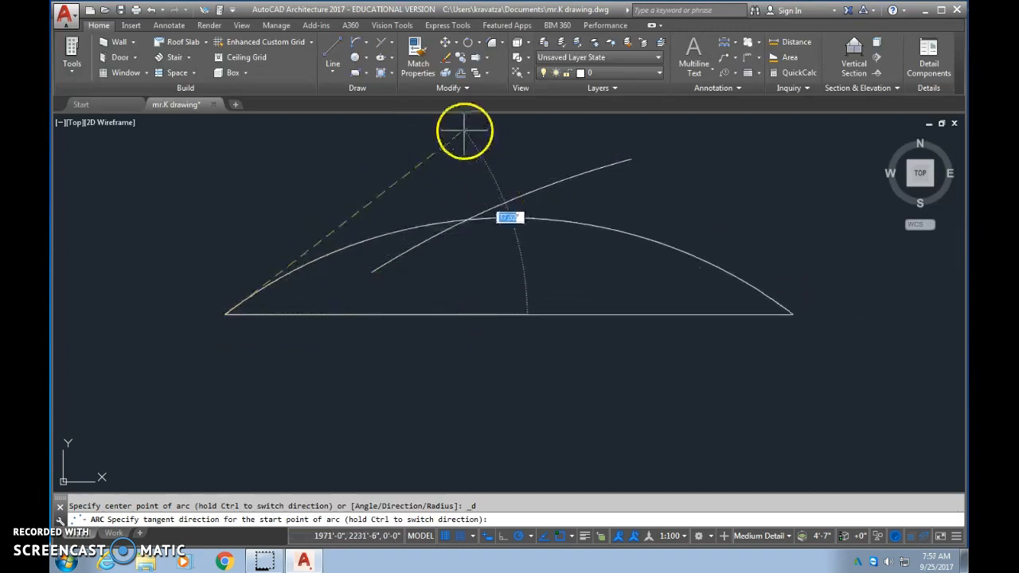
pyautogui.click(469, 171)
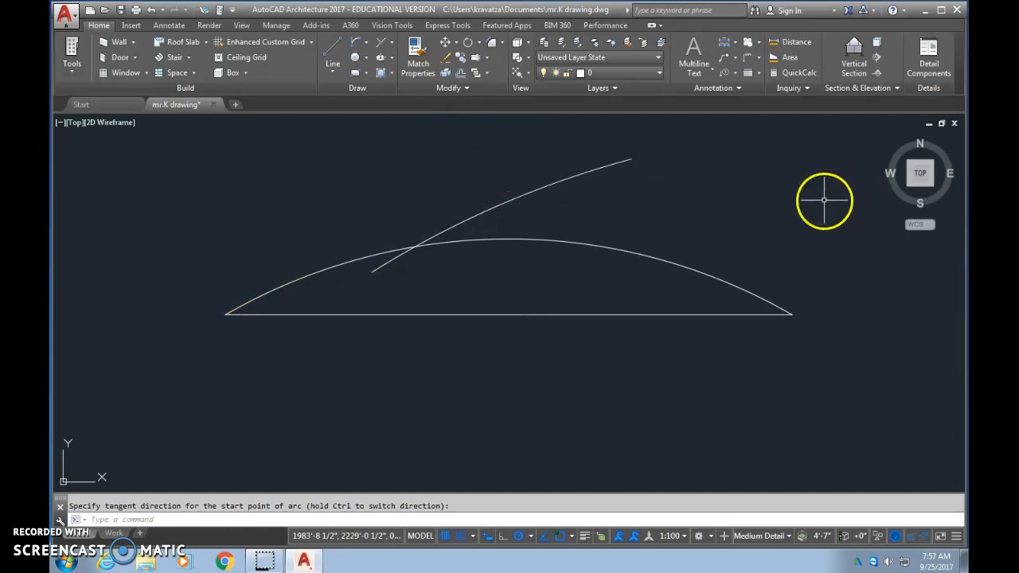
# - Erase both arcs above the 20' line, keeping only the line
pyautogui.click(702, 274)
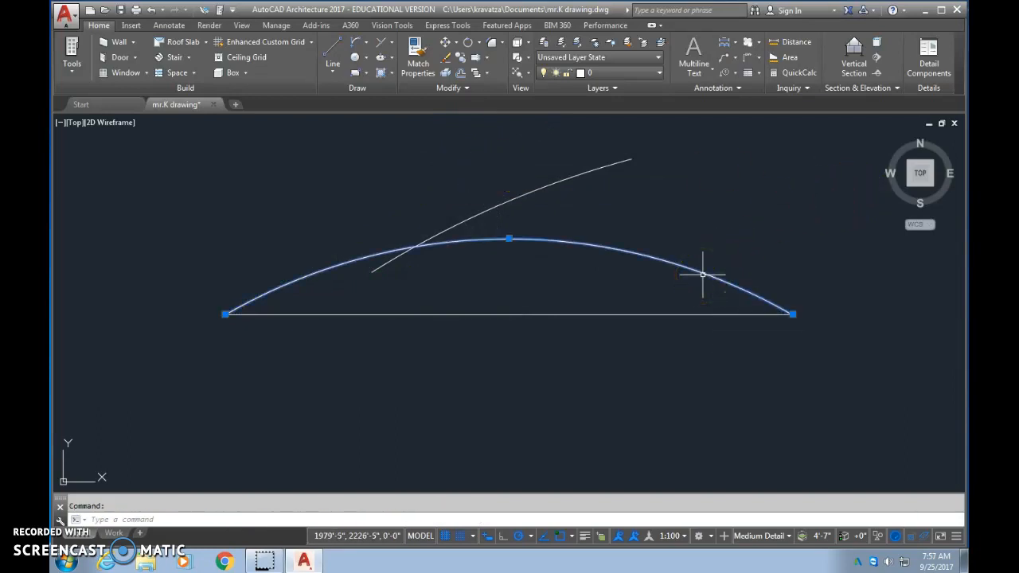
pyautogui.press('Delete')
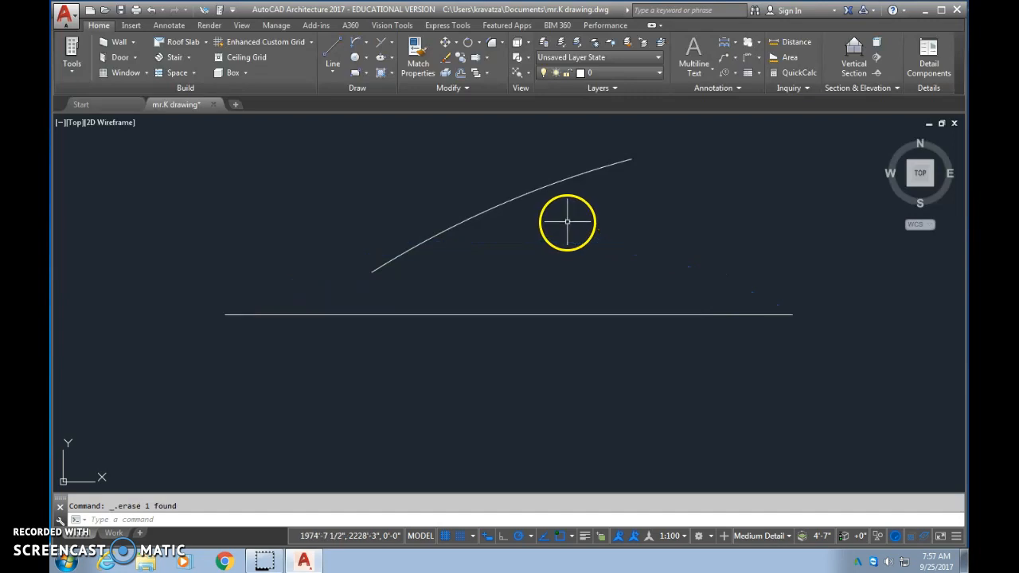
pyautogui.click(490, 208)
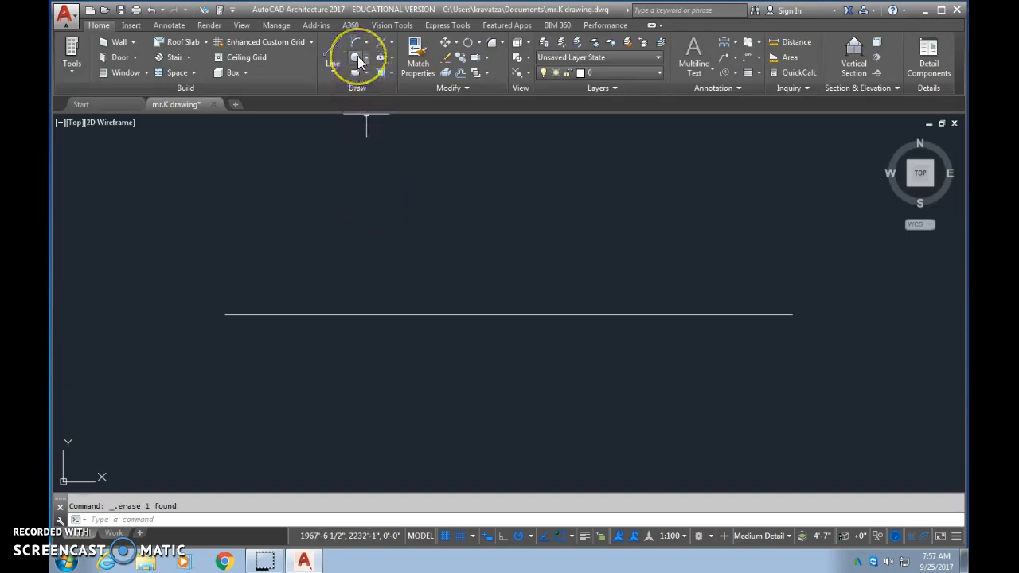
# - Draw a center-radius circle with a 2' radius above the middle of the line
pyautogui.click(366, 59)
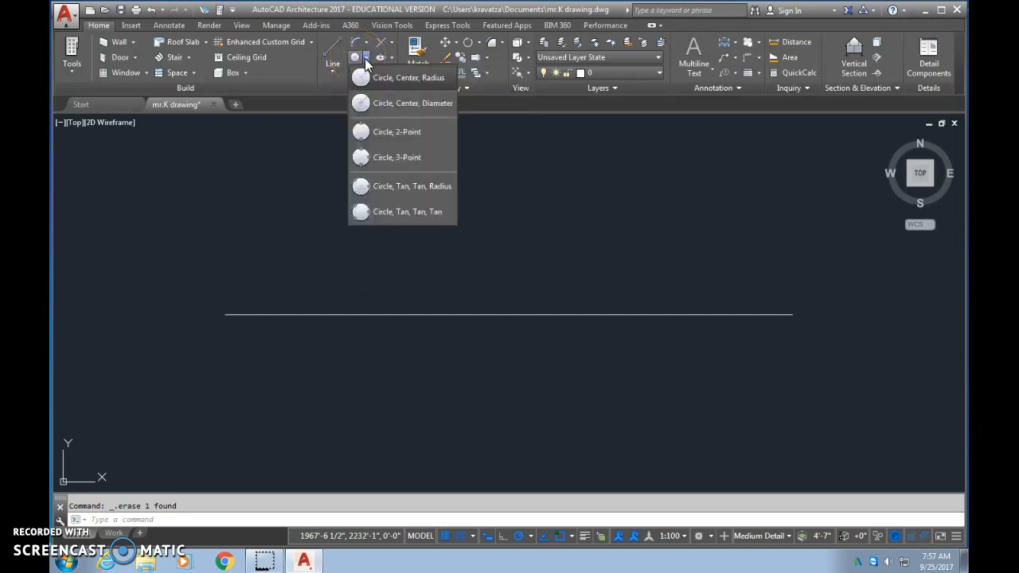
pyautogui.click(361, 80)
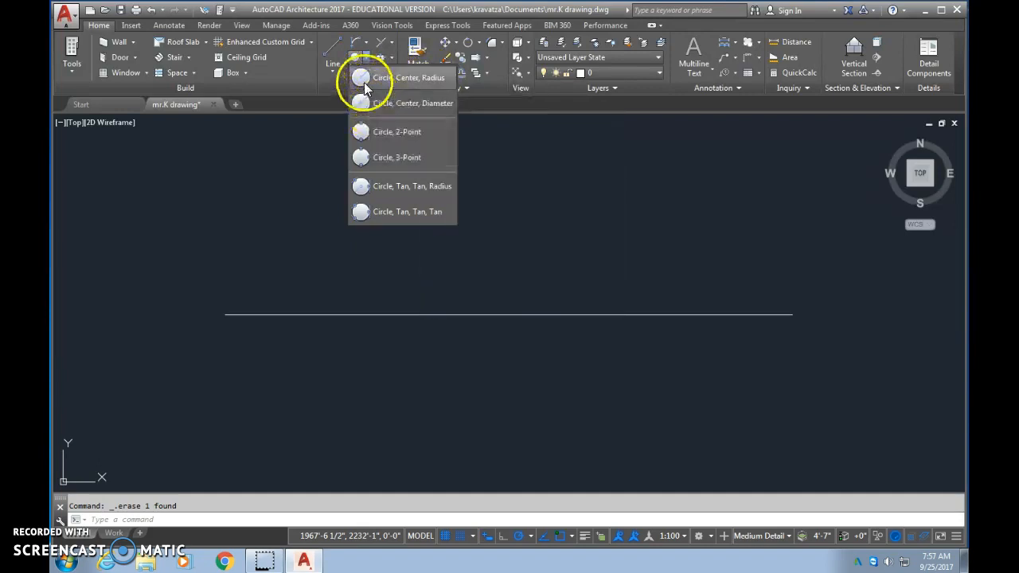
pyautogui.click(364, 79)
pyautogui.click(534, 224)
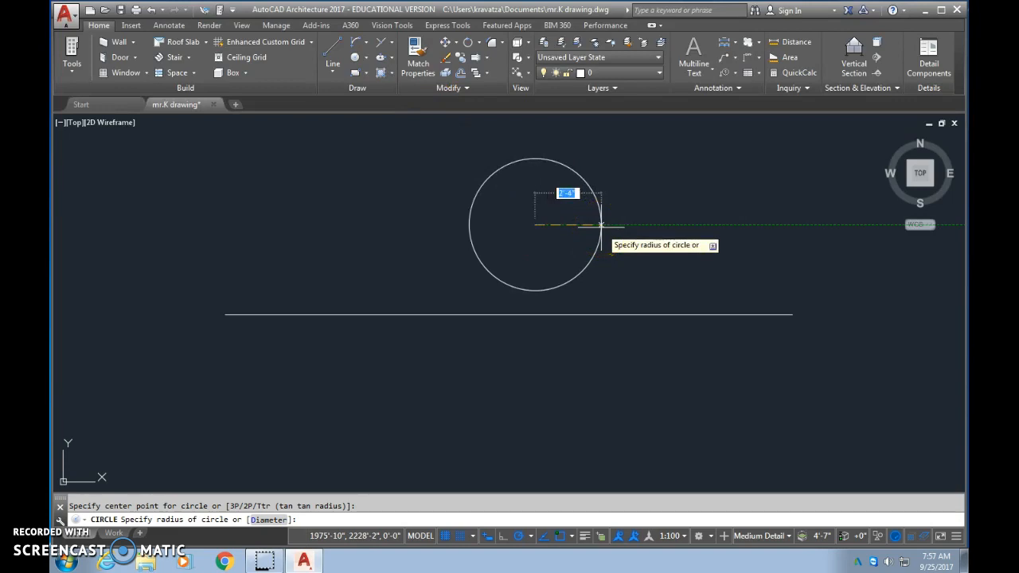
pyautogui.write("2'")
pyautogui.press('Return')
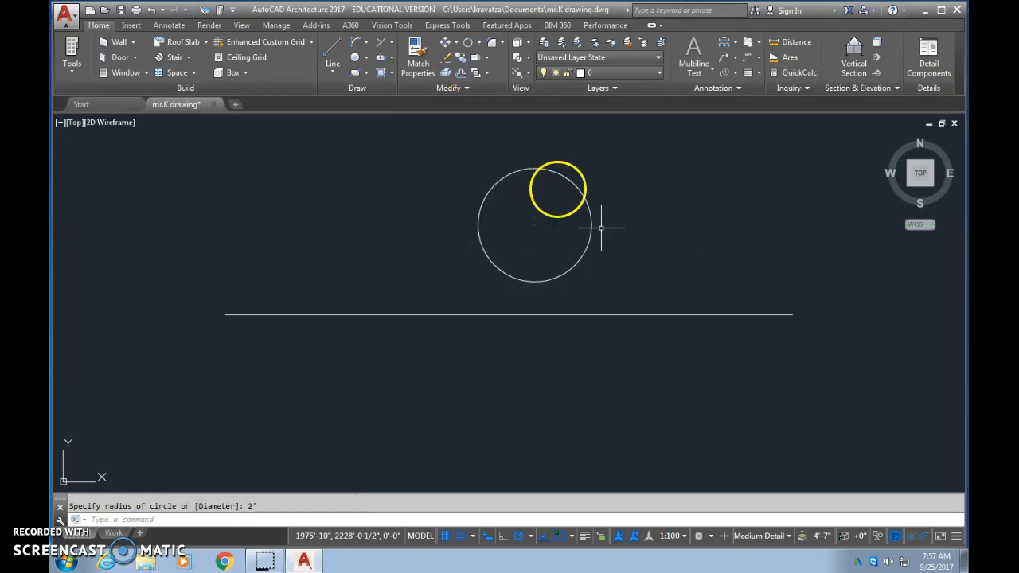
# - Draw a center-diameter circle with a 4' diameter to the left of the first circle, above the line
pyautogui.click(355, 58)
pyautogui.click(367, 59)
pyautogui.click(378, 103)
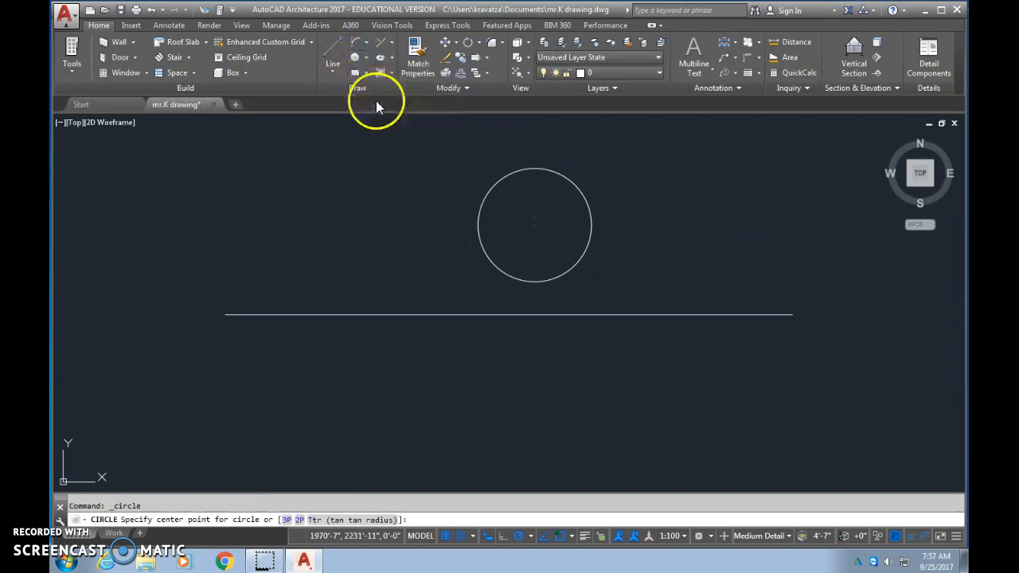
pyautogui.click(343, 216)
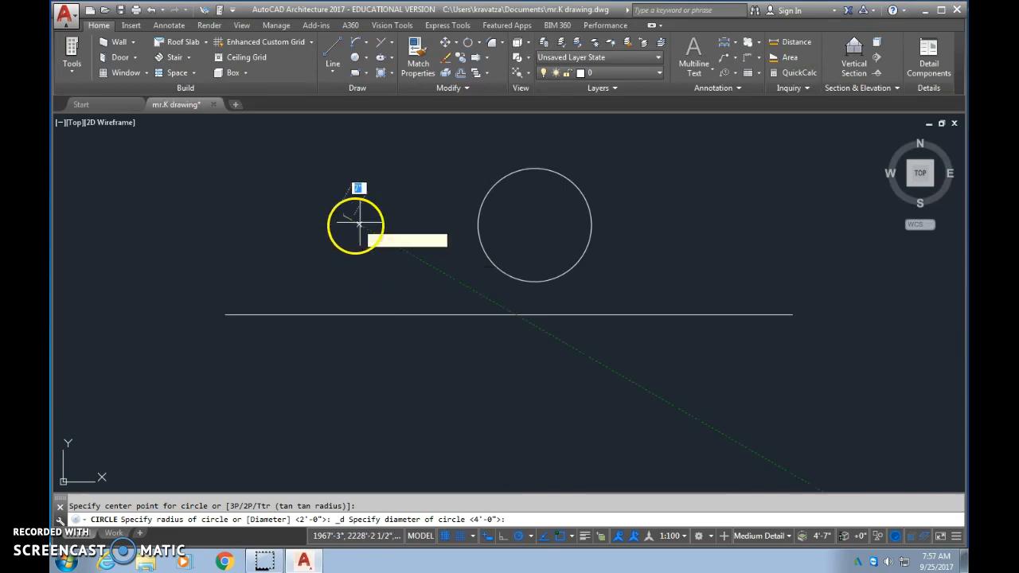
pyautogui.write('4')
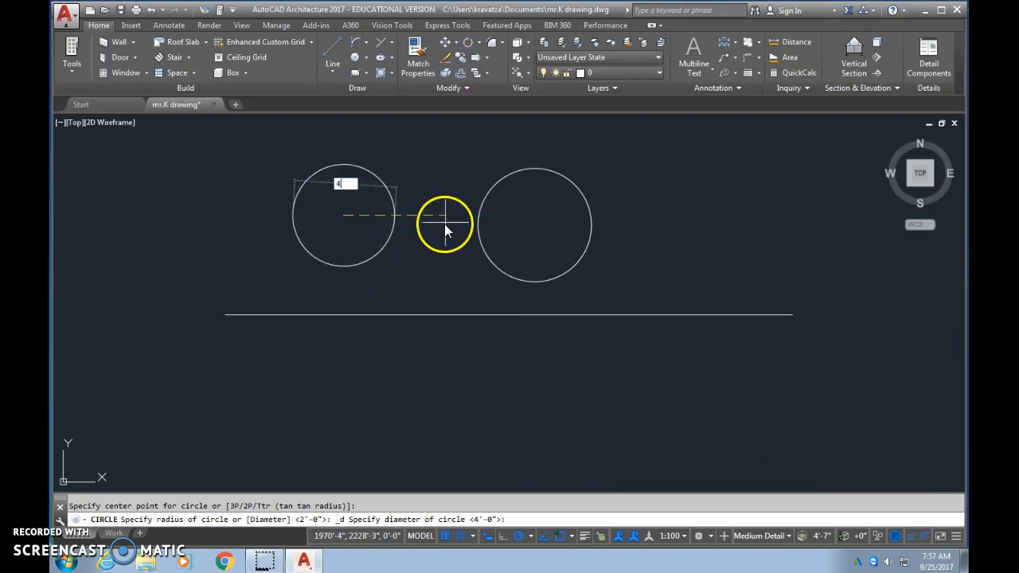
pyautogui.write("'")
pyautogui.press('Return')
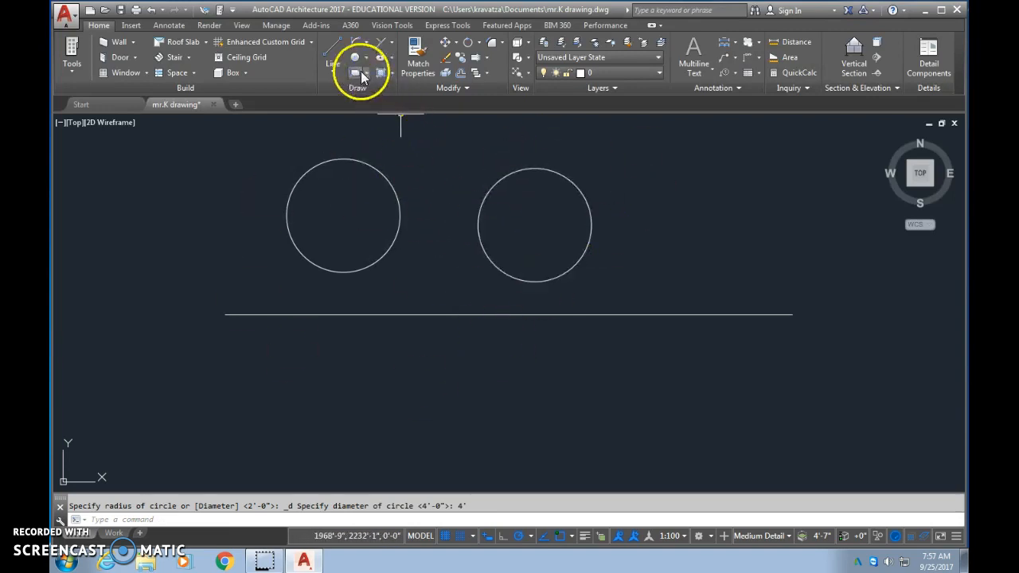
# - Draw a nearly square rectangle below the middle of the line by picking two opposite corners
pyautogui.click(365, 74)
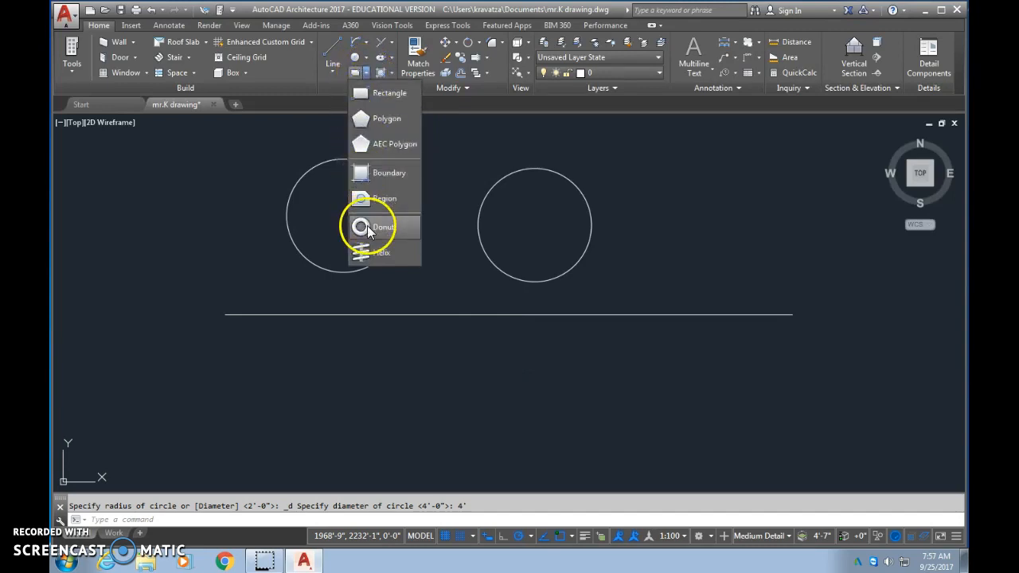
pyautogui.click(360, 93)
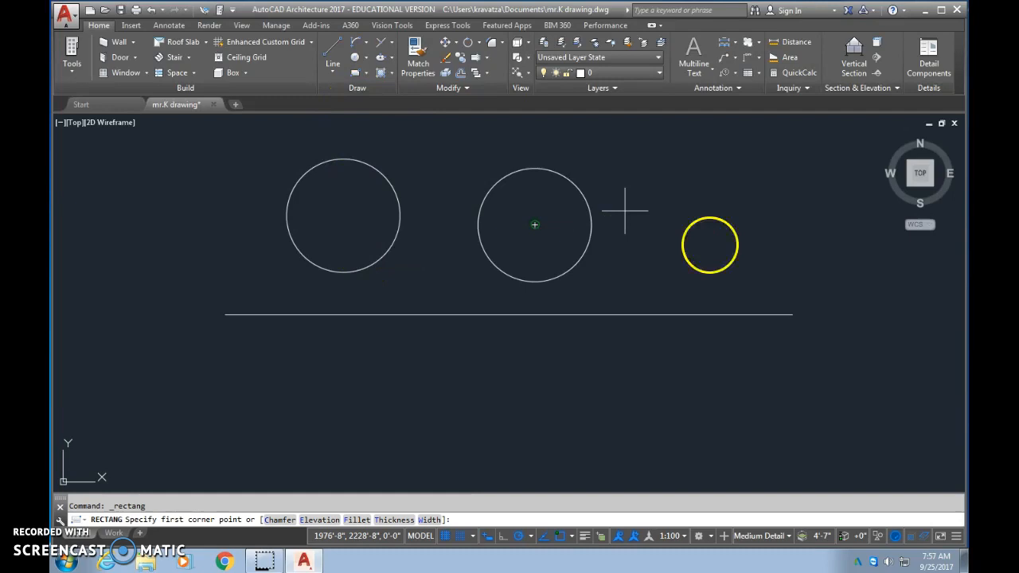
pyautogui.click(443, 355)
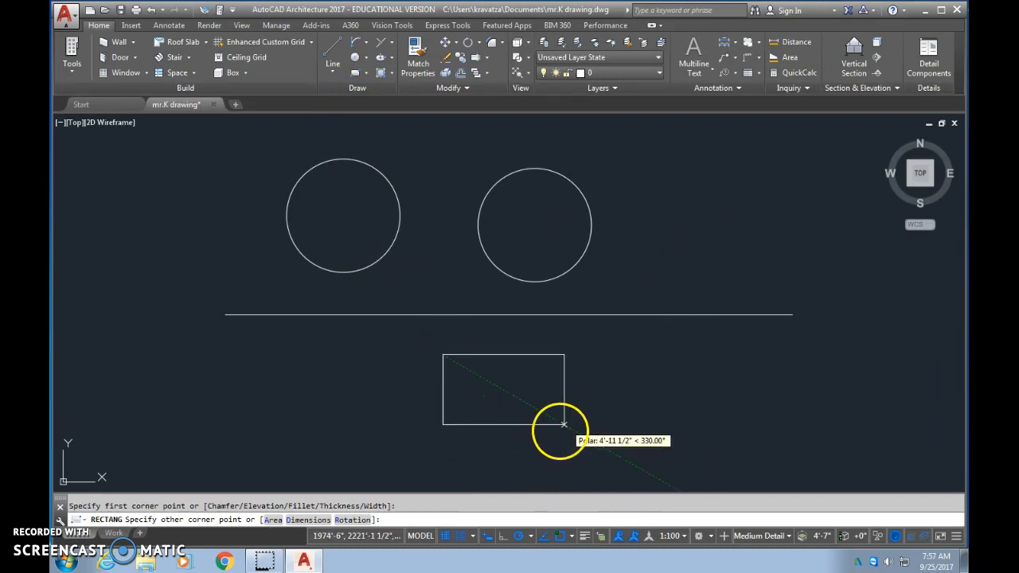
pyautogui.click(538, 450)
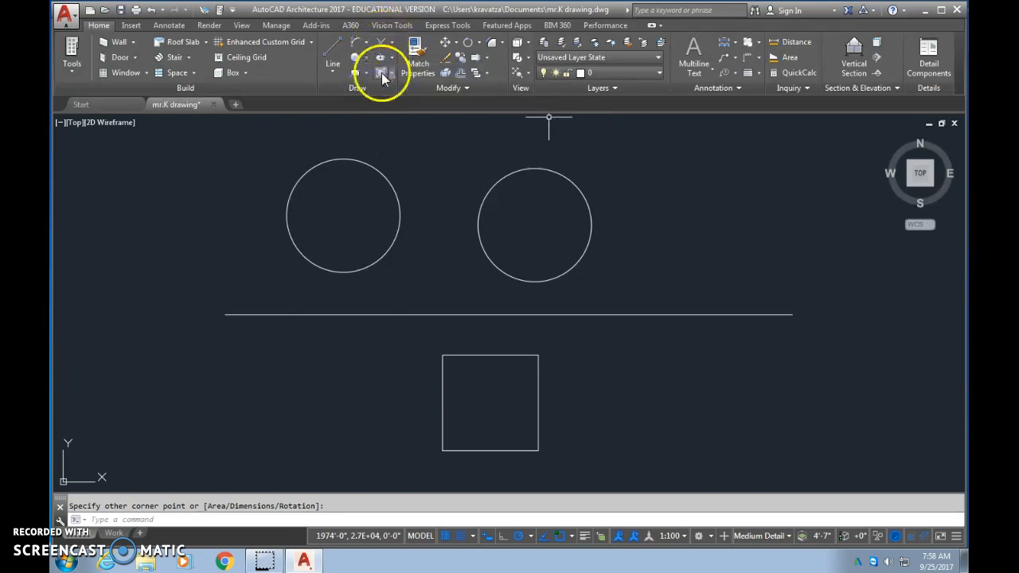
# - Move the right-hand circle by its center to a spot above the right end of the line
pyautogui.click(444, 44)
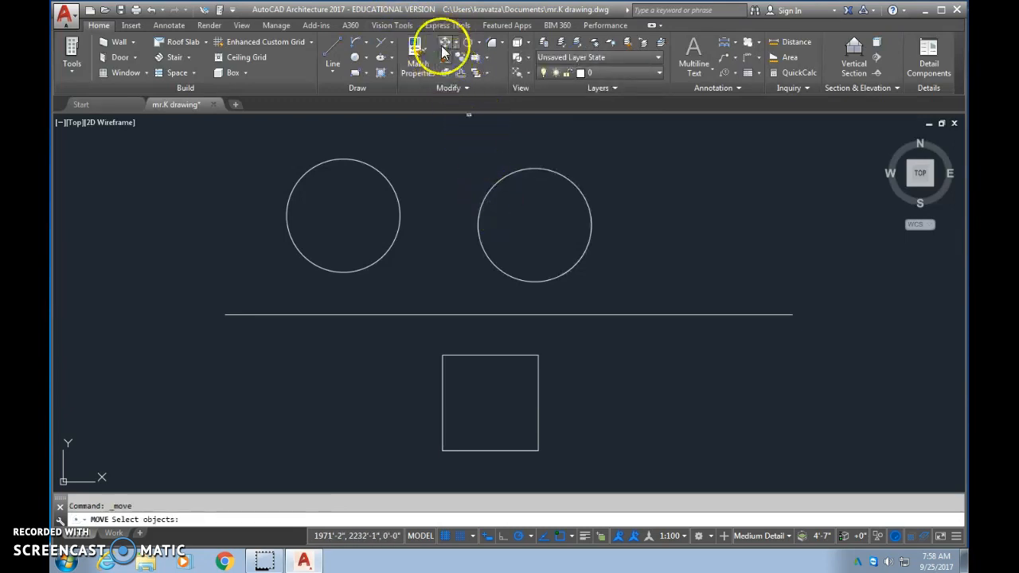
pyautogui.click(494, 182)
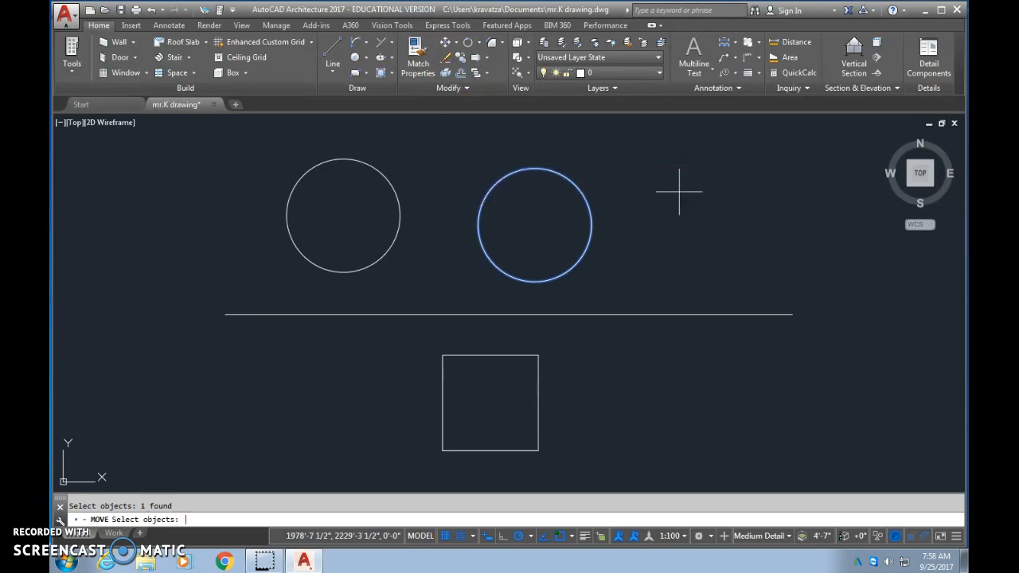
pyautogui.press('Return')
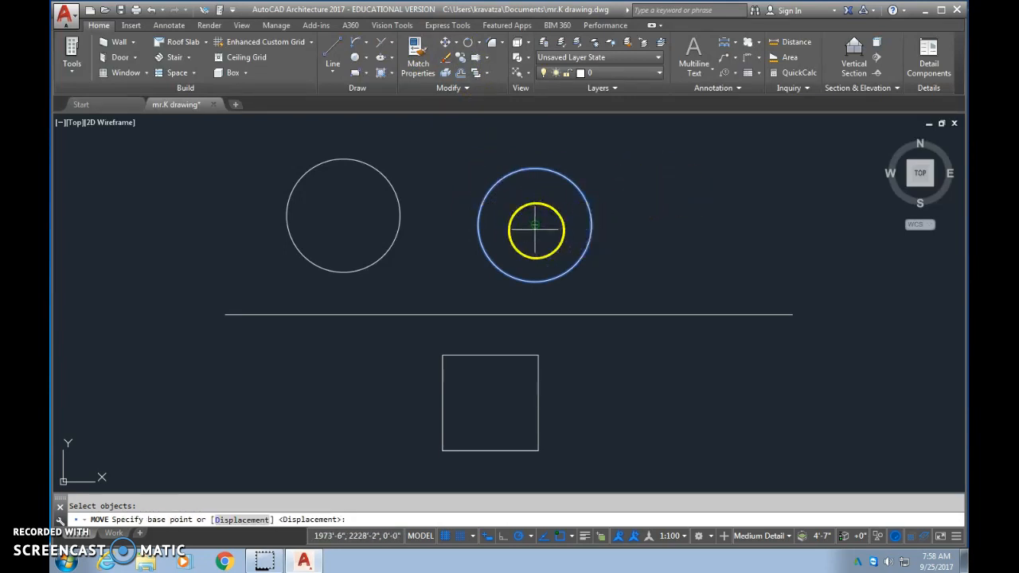
pyautogui.click(534, 225)
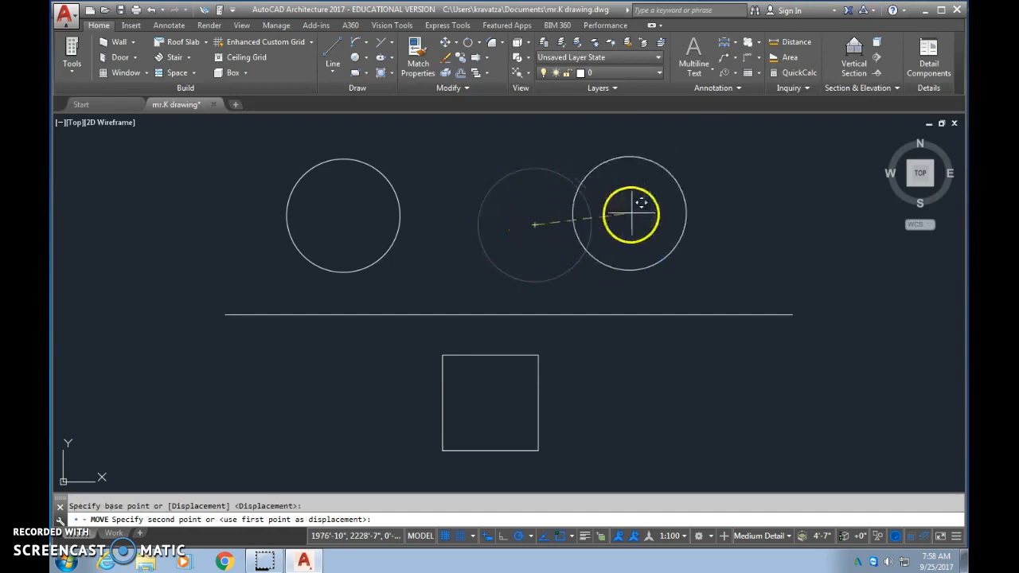
pyautogui.click(714, 232)
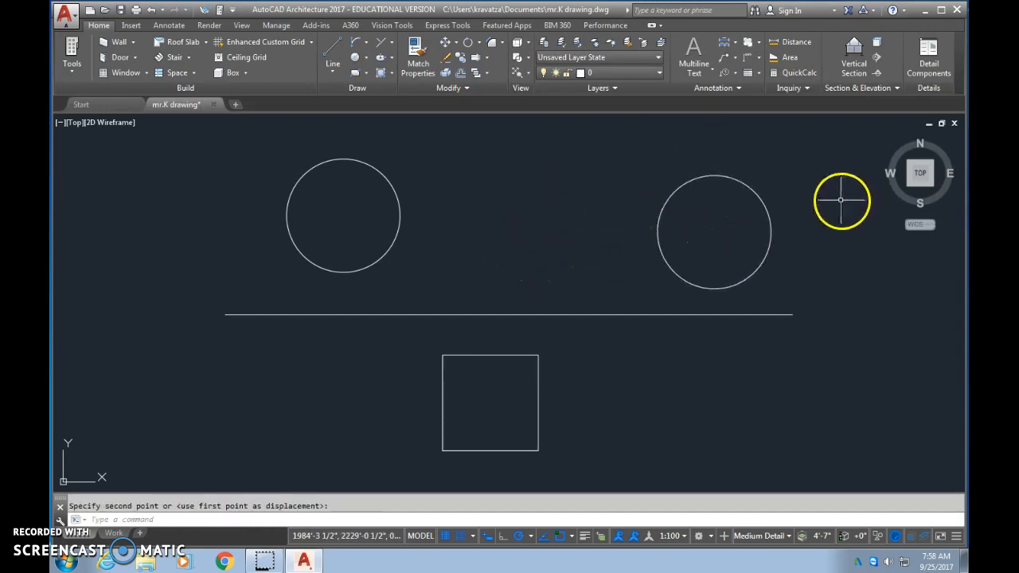
# - Move the same circle by its center back to above the middle of the line, just clear of it
pyautogui.click(447, 43)
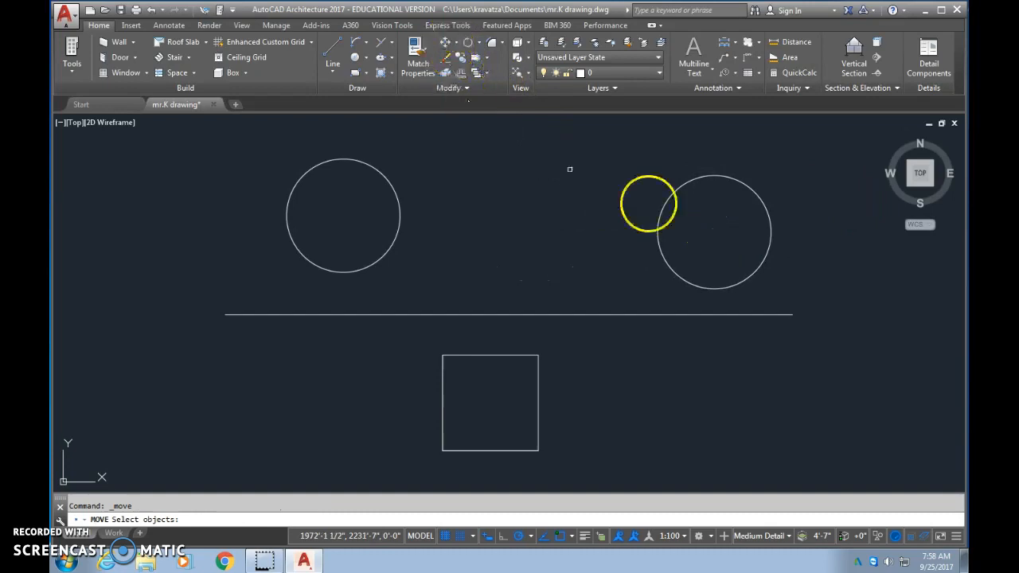
pyautogui.click(657, 226)
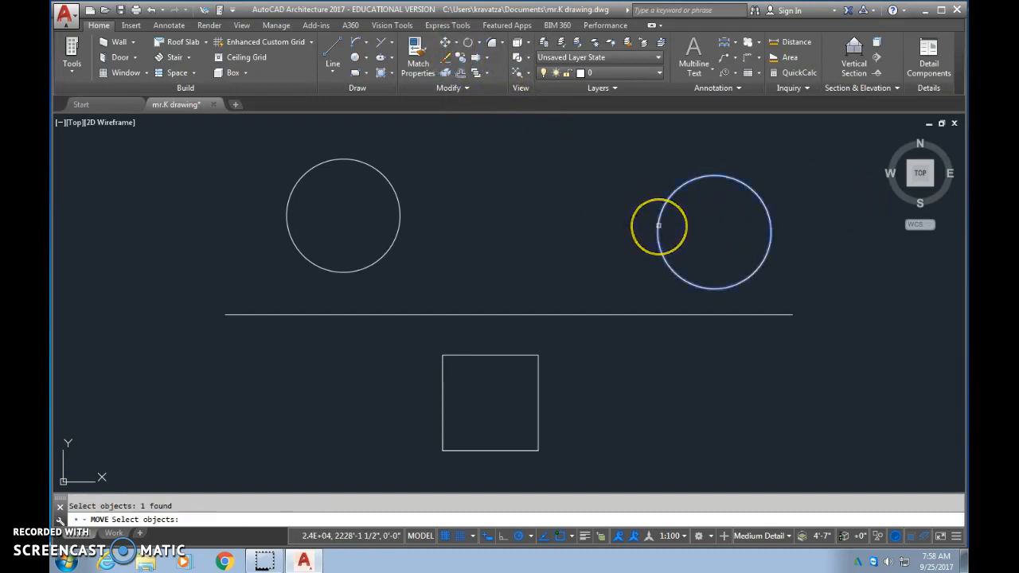
pyautogui.rightClick(715, 232)
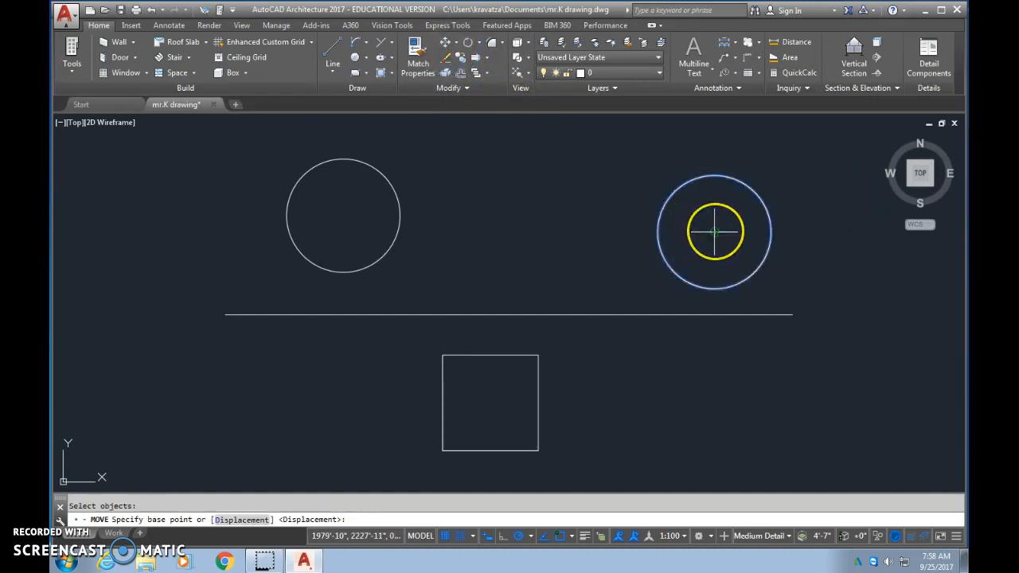
pyautogui.click(715, 232)
pyautogui.click(531, 243)
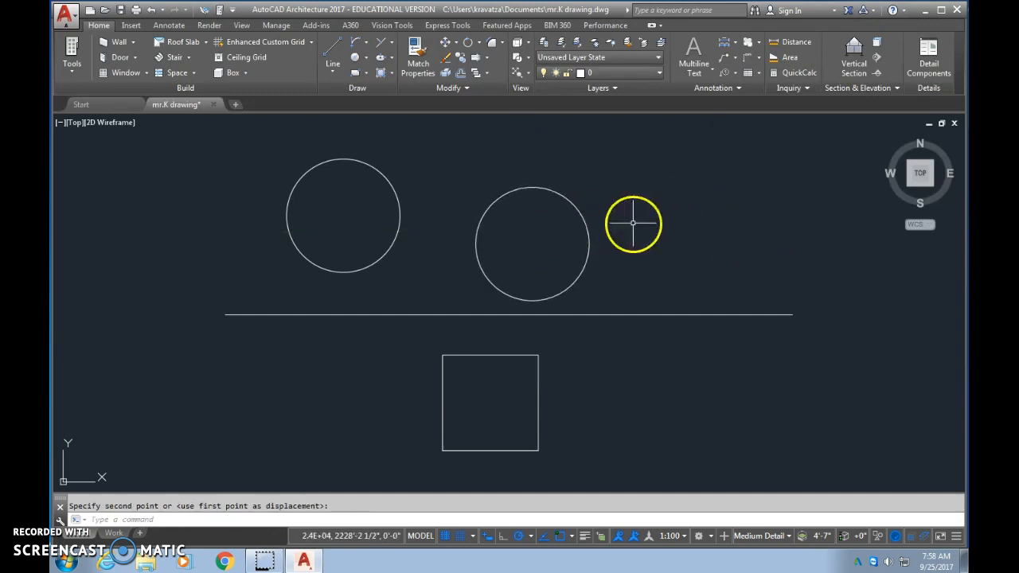
# - Move the middle circle by its center grip so that it overlaps the right end of the long horizontal line
pyautogui.click(588, 230)
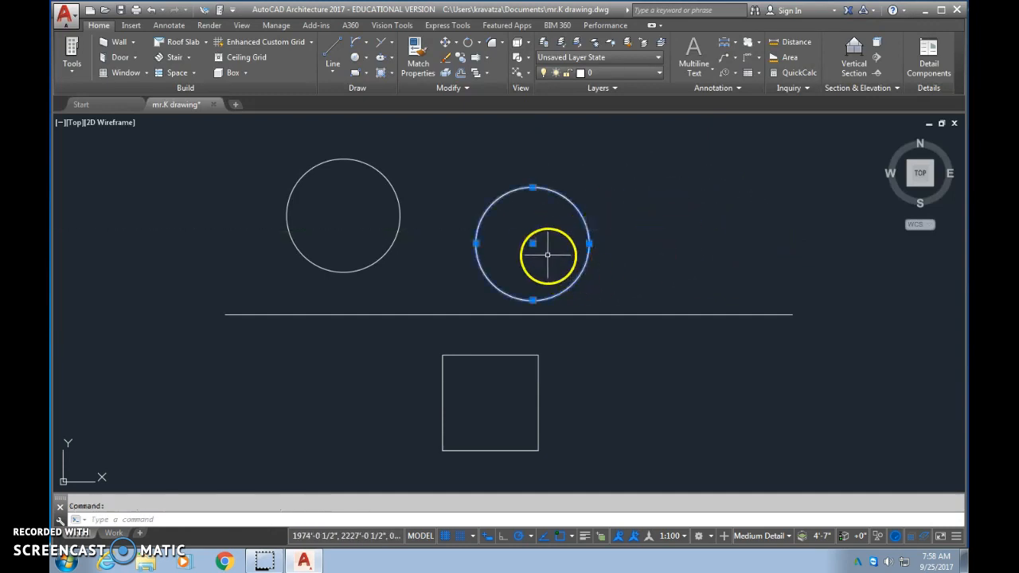
pyautogui.click(532, 243)
pyautogui.click(738, 206)
pyautogui.click(542, 291)
pyautogui.click(542, 290)
pyautogui.click(638, 163)
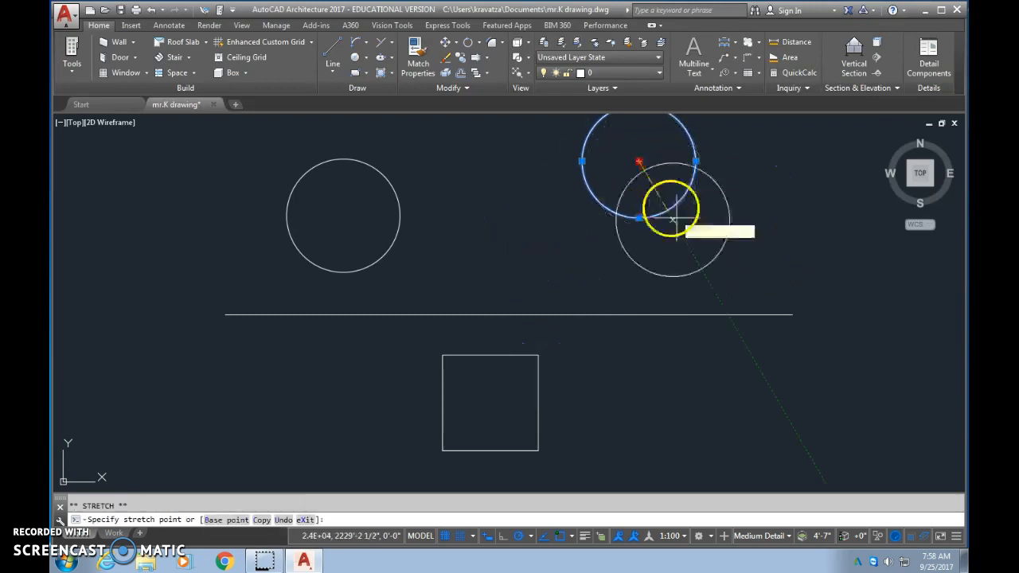
pyautogui.click(724, 286)
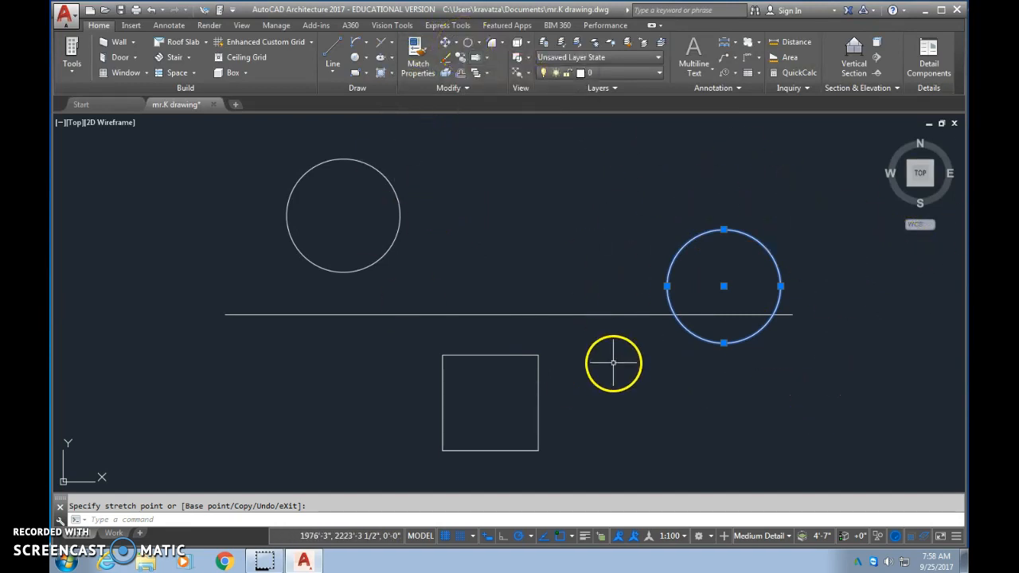
pyautogui.press('Escape')
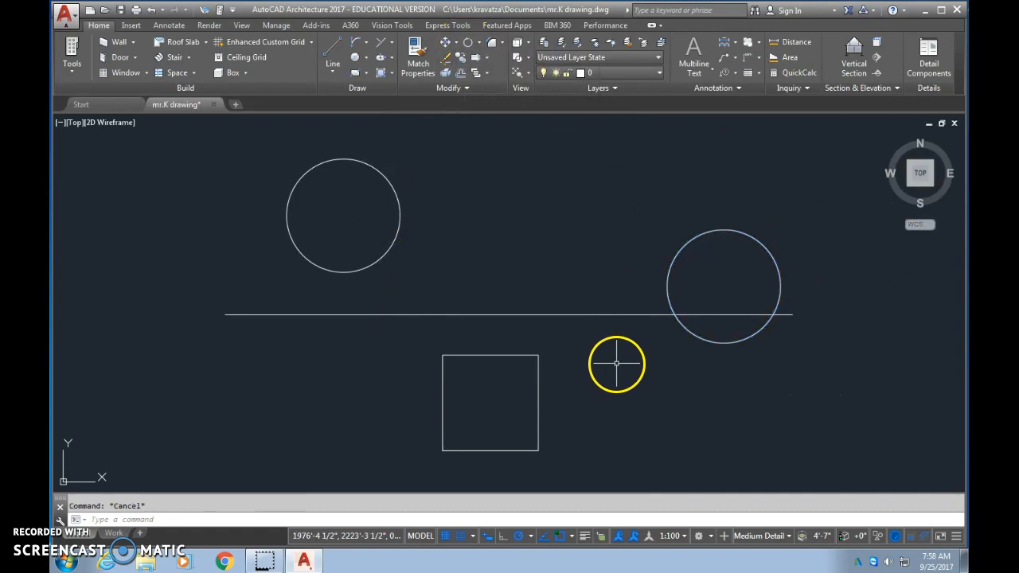
# - Rotate the square 90° about its upper-right corner
pyautogui.click(464, 47)
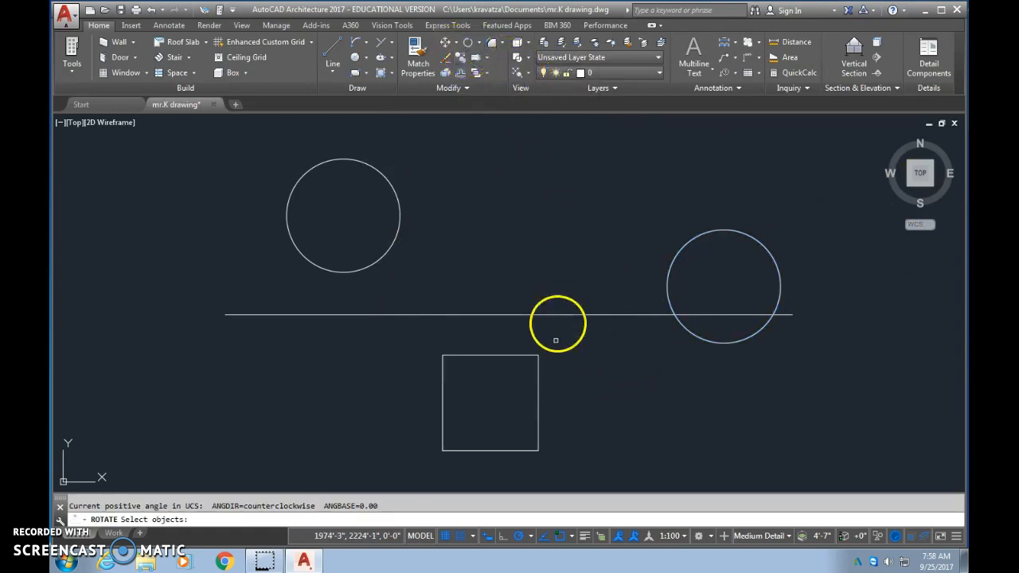
pyautogui.click(537, 384)
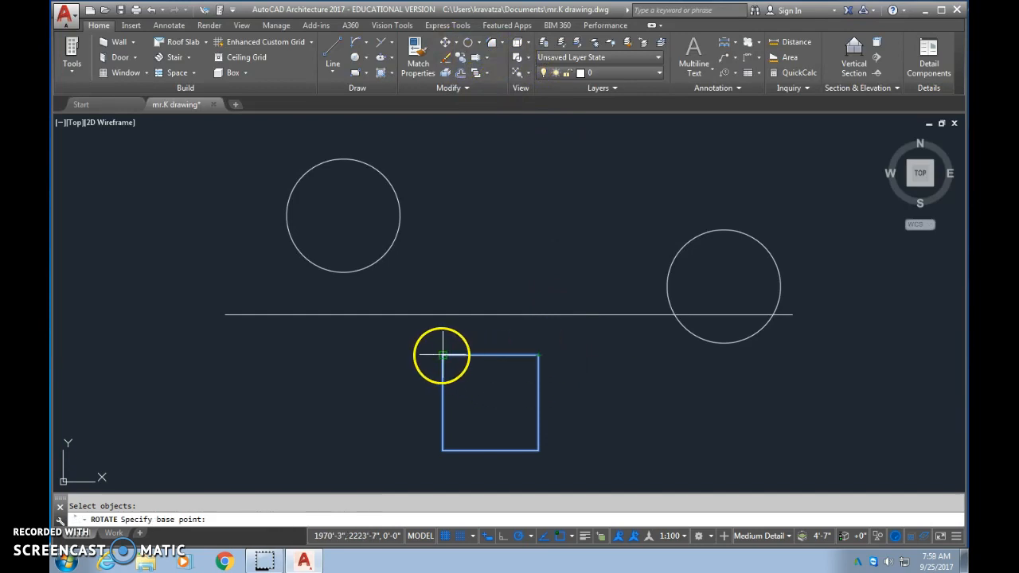
pyautogui.click(539, 354)
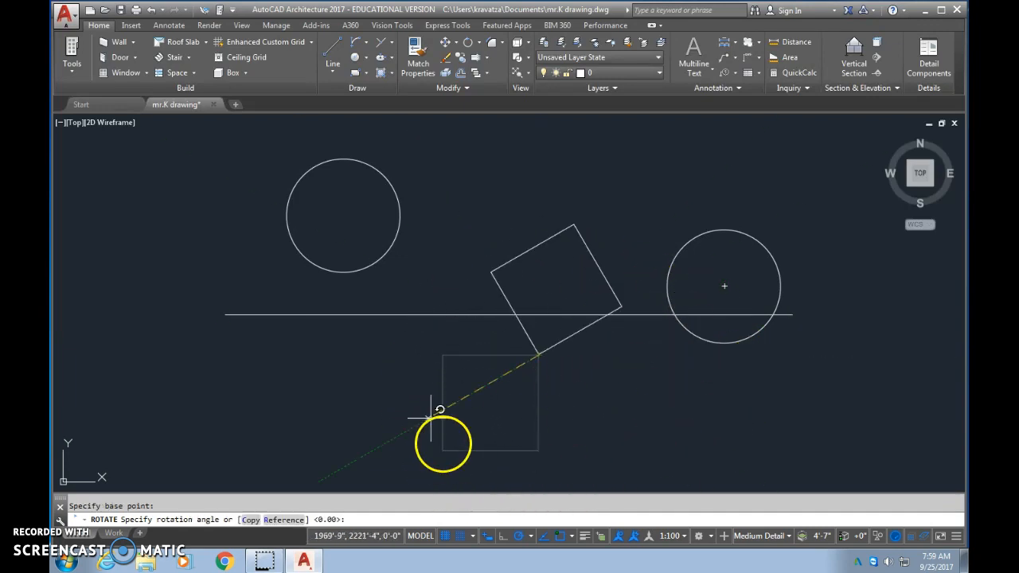
pyautogui.press('Escape')
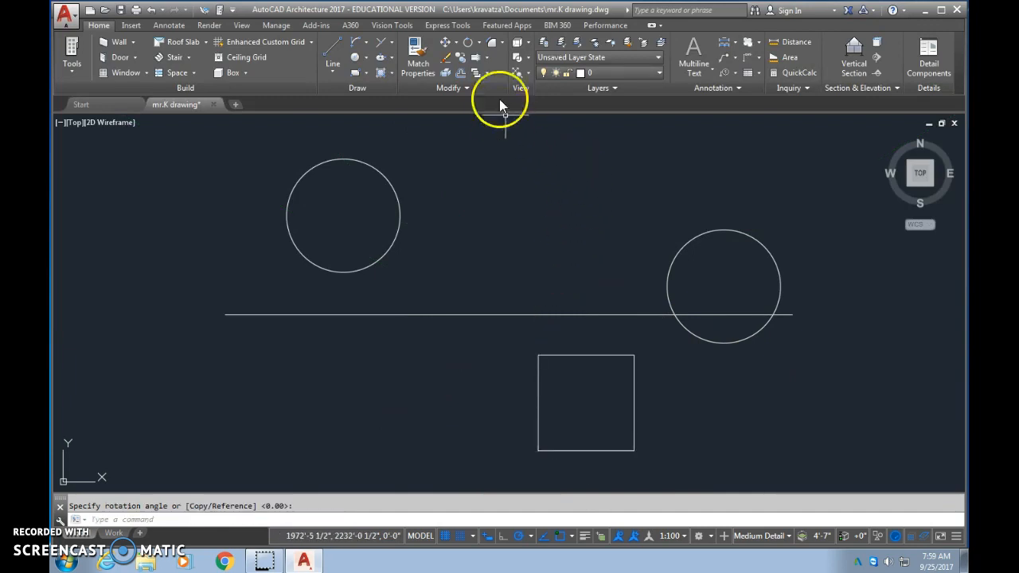
# - Rotate the square freehand about its new upper-right corner so it sits tilted across the long line beside the right circle
pyautogui.click(468, 44)
pyautogui.click(594, 355)
pyautogui.press('Return')
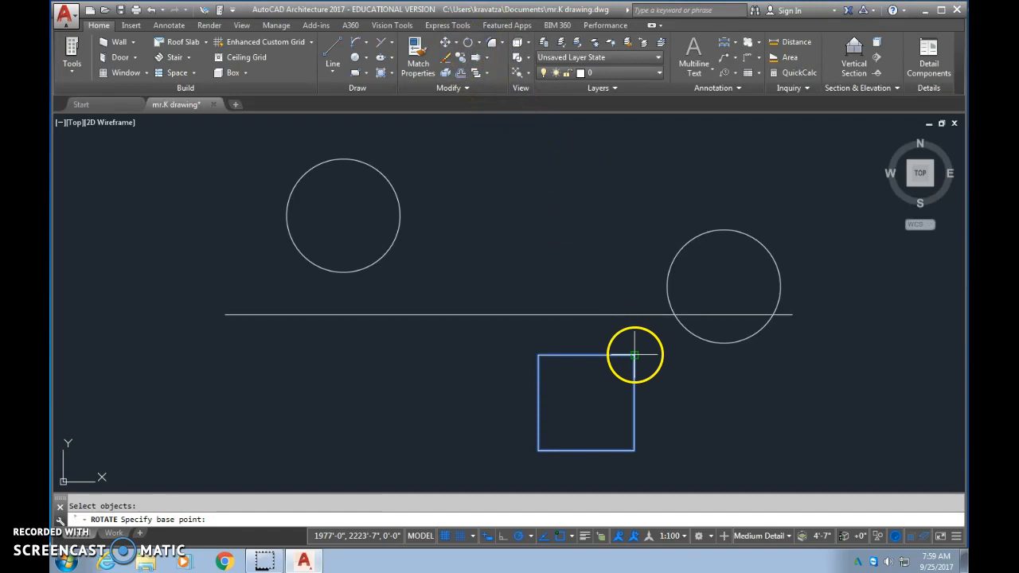
pyautogui.click(634, 355)
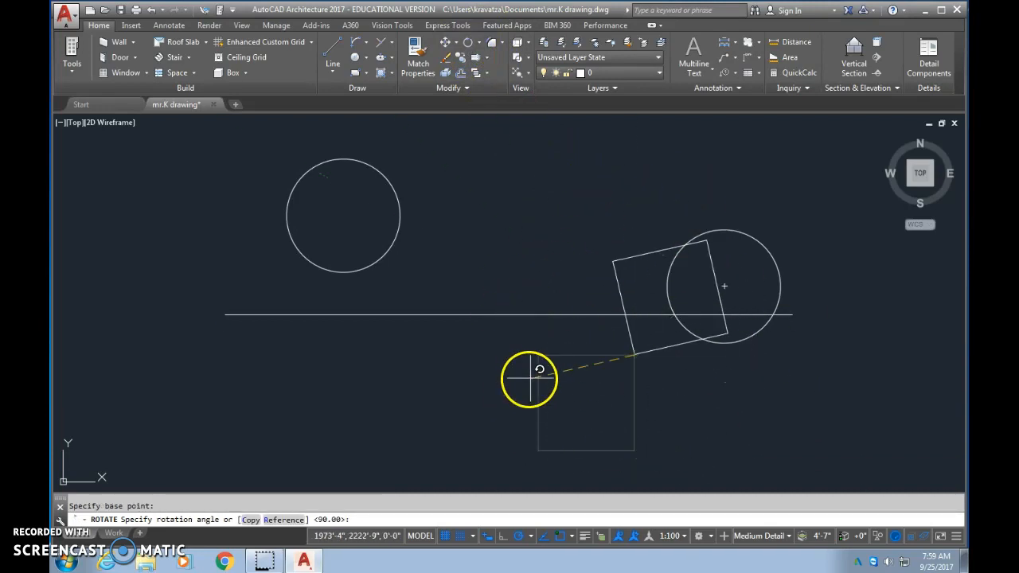
pyautogui.click(598, 414)
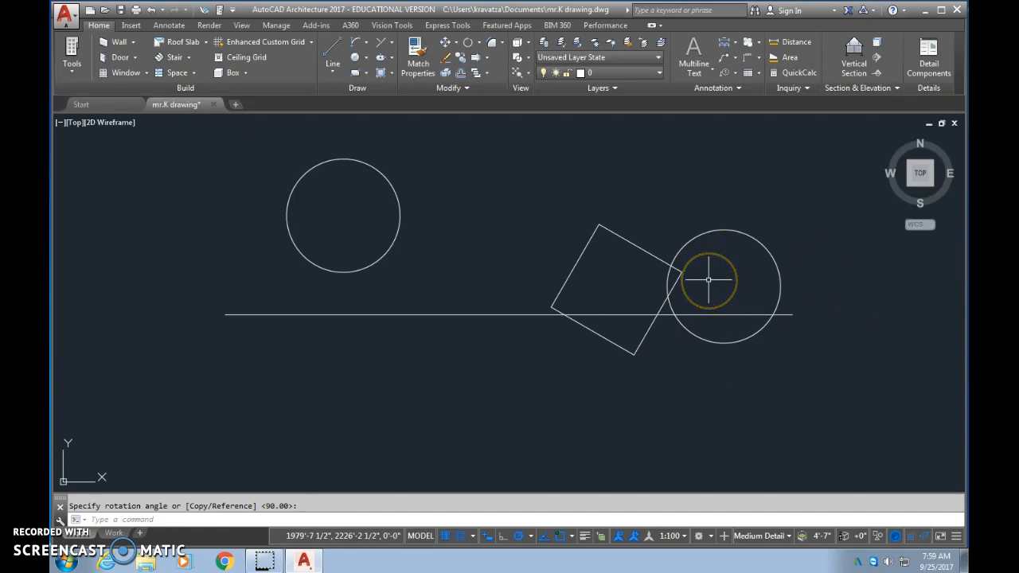
# - Draw a freehand chain of connected angled line segments below the left circle, crossing the long horizontal line
pyautogui.click(331, 53)
pyautogui.click(334, 406)
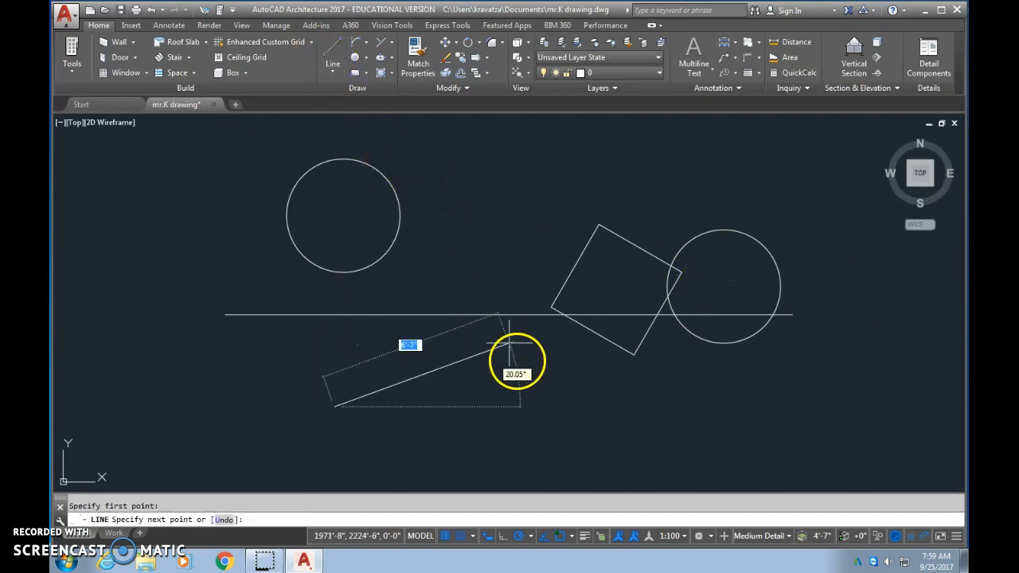
pyautogui.click(411, 425)
pyautogui.click(411, 343)
pyautogui.click(261, 359)
pyautogui.click(287, 435)
pyautogui.click(374, 435)
pyautogui.click(546, 321)
pyautogui.click(397, 277)
pyautogui.click(242, 367)
pyautogui.click(394, 422)
pyautogui.click(385, 284)
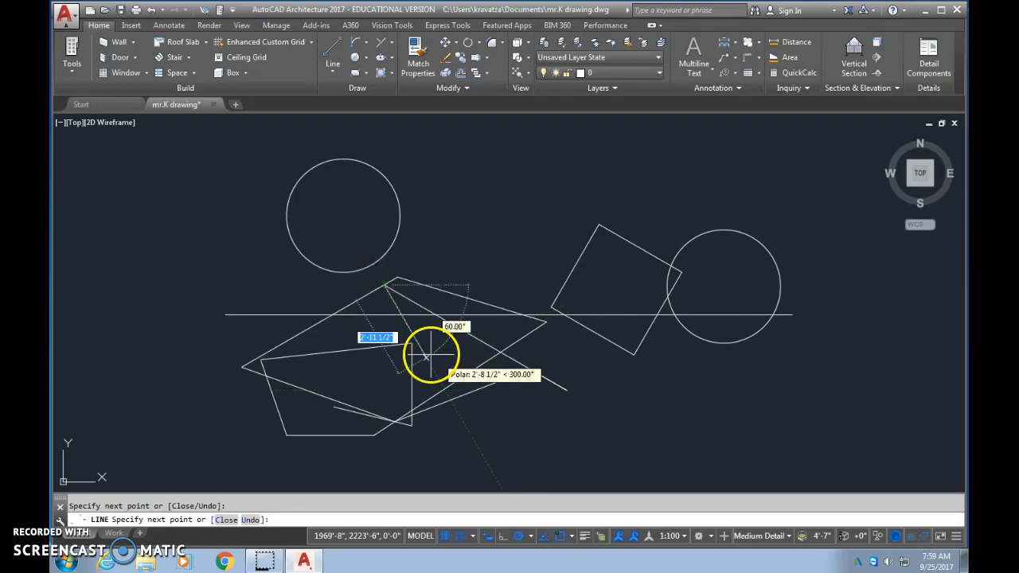
pyautogui.press('Escape')
# - Draw four connected horizontal and vertical line segments between the two circles, running down, right, up and left around the tilted square
pyautogui.click(334, 48)
pyautogui.click(487, 130)
pyautogui.click(487, 303)
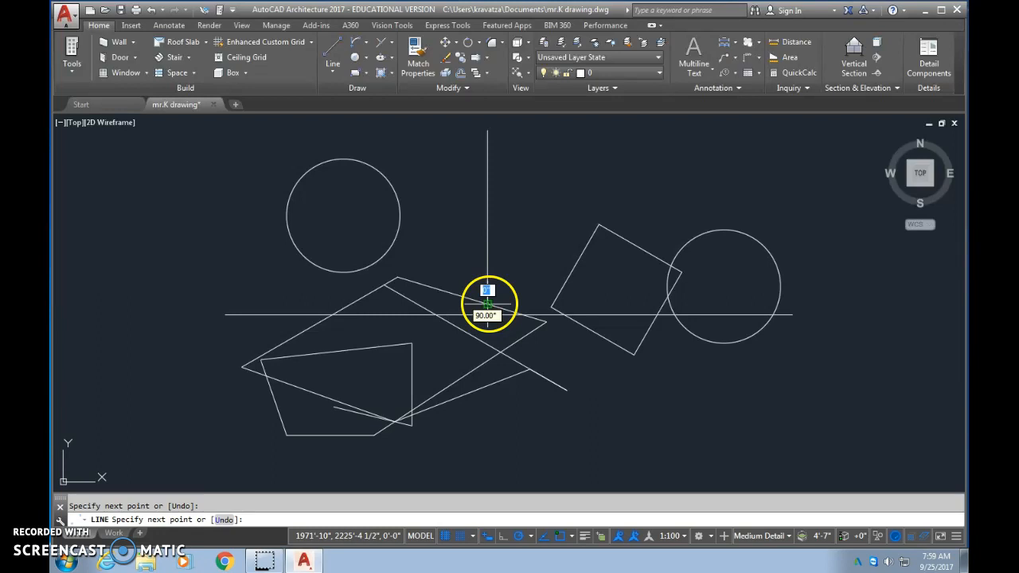
pyautogui.click(713, 303)
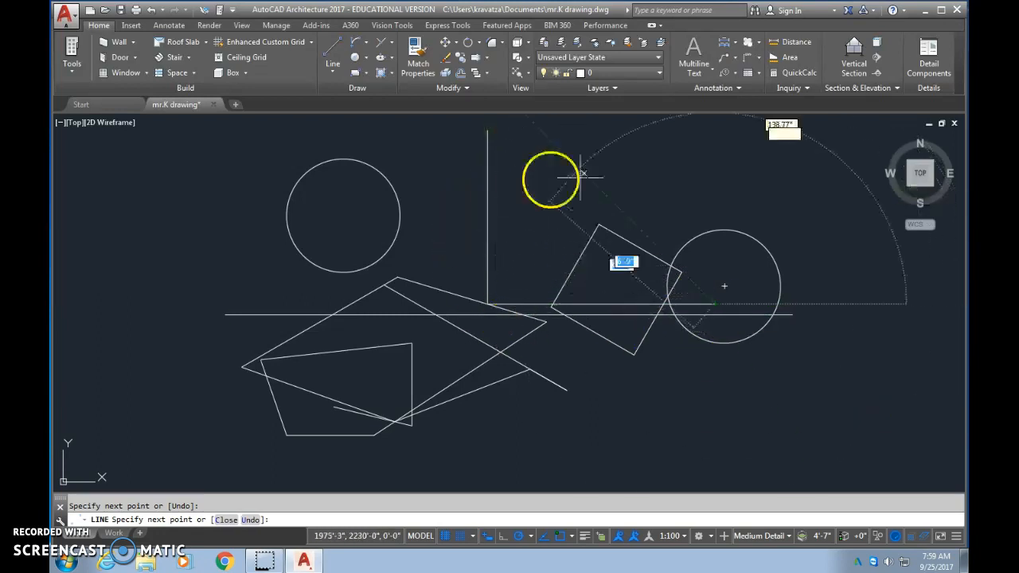
pyautogui.click(713, 177)
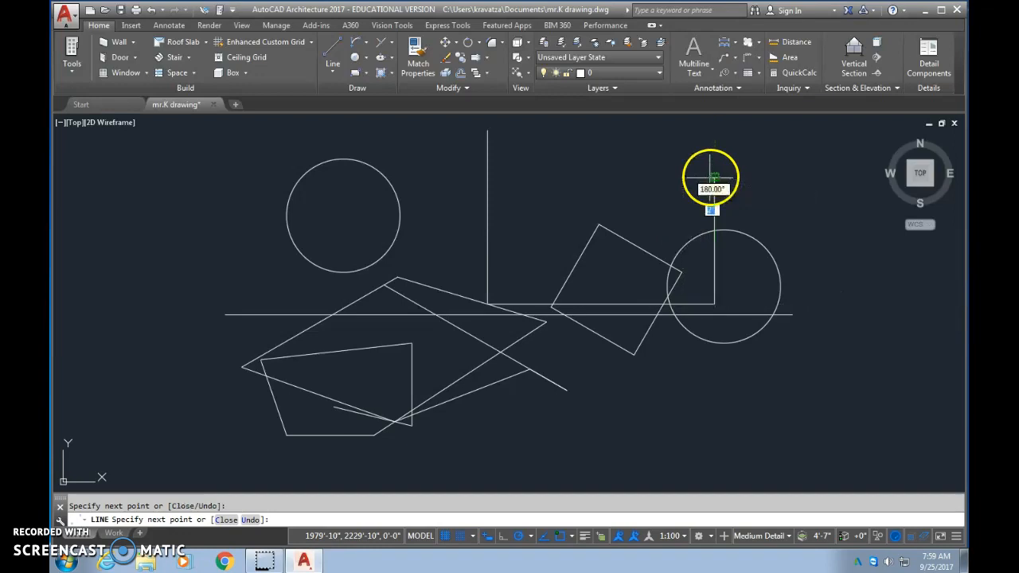
pyautogui.click(622, 179)
pyautogui.press('Escape')
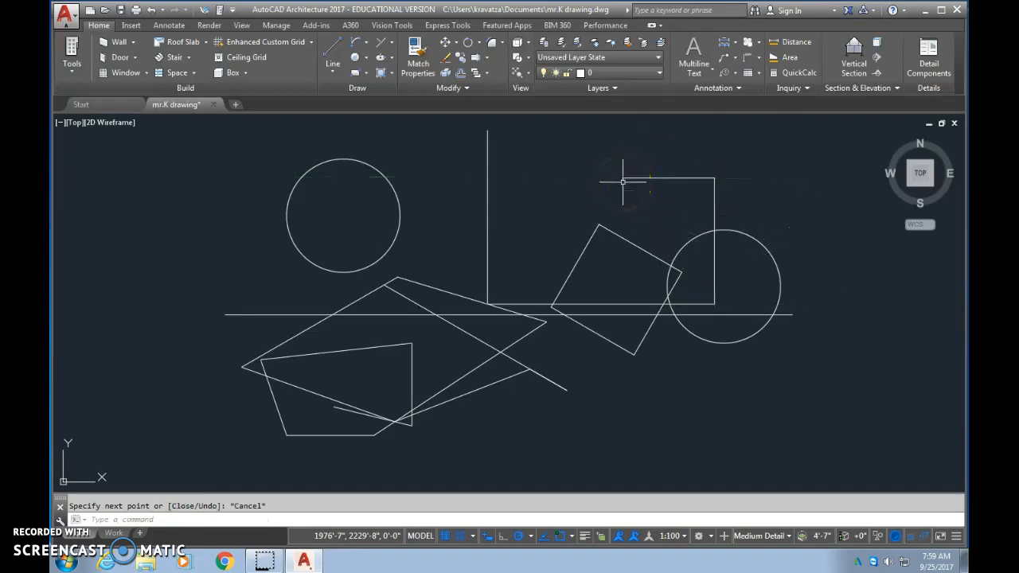
# - Turn Ortho mode on and draw a chain of horizontal and vertical line segments forming overlapping rectangles left of the other shapes
pyautogui.click(502, 538)
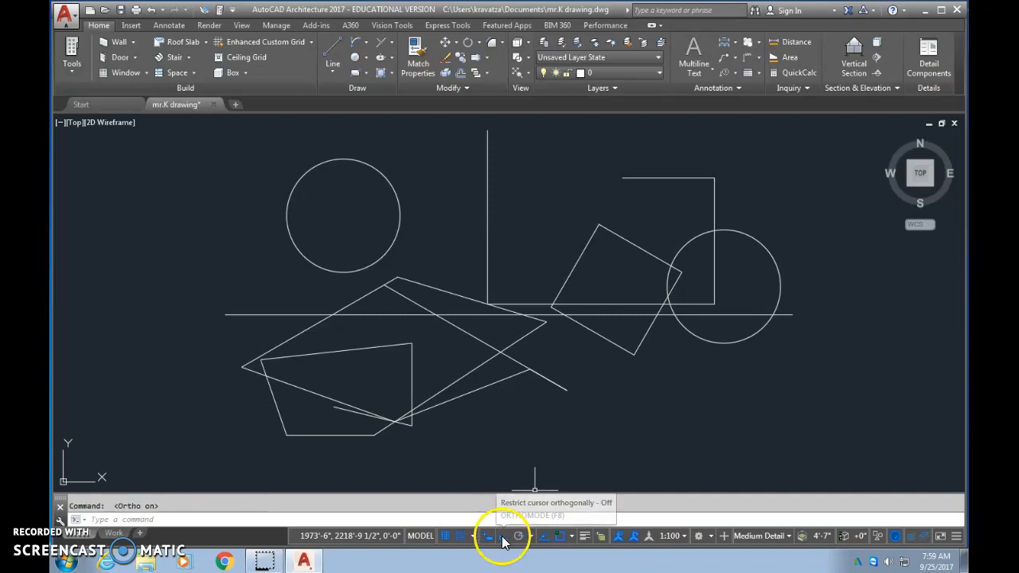
pyautogui.click(333, 42)
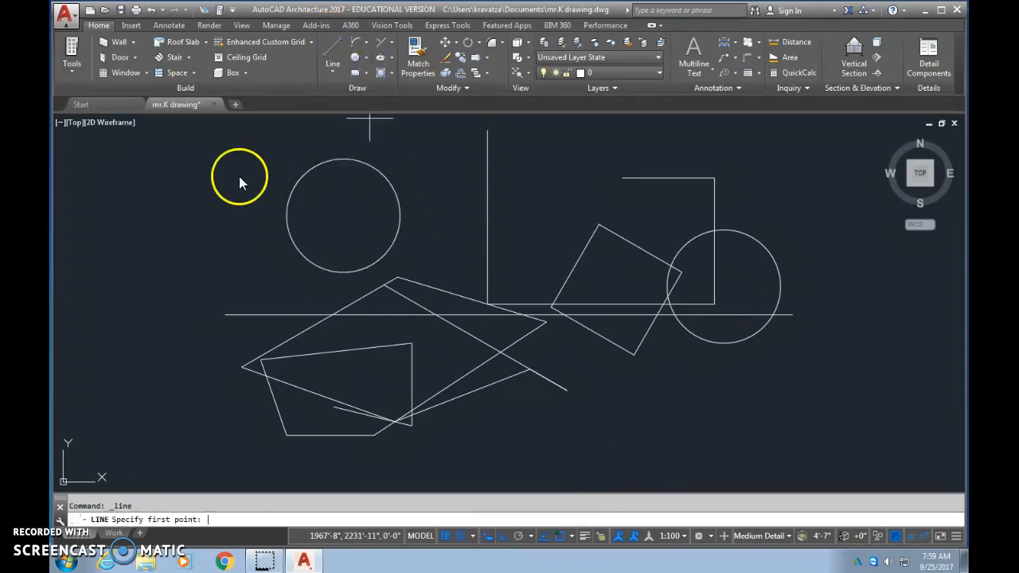
pyautogui.click(142, 265)
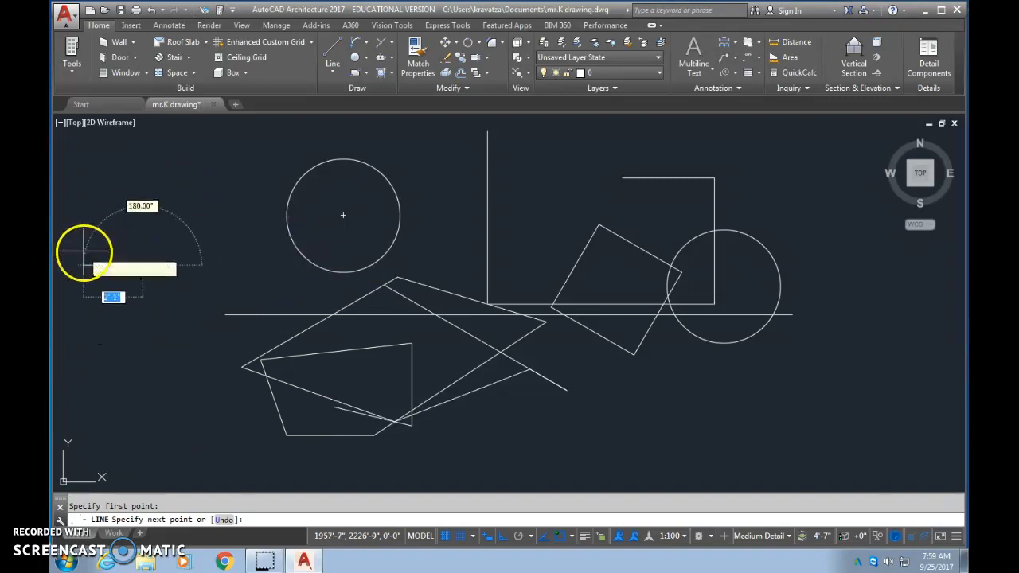
pyautogui.click(84, 265)
pyautogui.moveTo(126, 321); pyautogui.dragTo(389, 309, button='middle')
pyautogui.click(340, 364)
pyautogui.click(192, 350)
pyautogui.click(193, 240)
pyautogui.click(392, 235)
pyautogui.click(393, 360)
pyautogui.click(266, 203)
pyautogui.click(423, 202)
pyautogui.click(453, 323)
pyautogui.click(271, 331)
pyautogui.press('Escape')
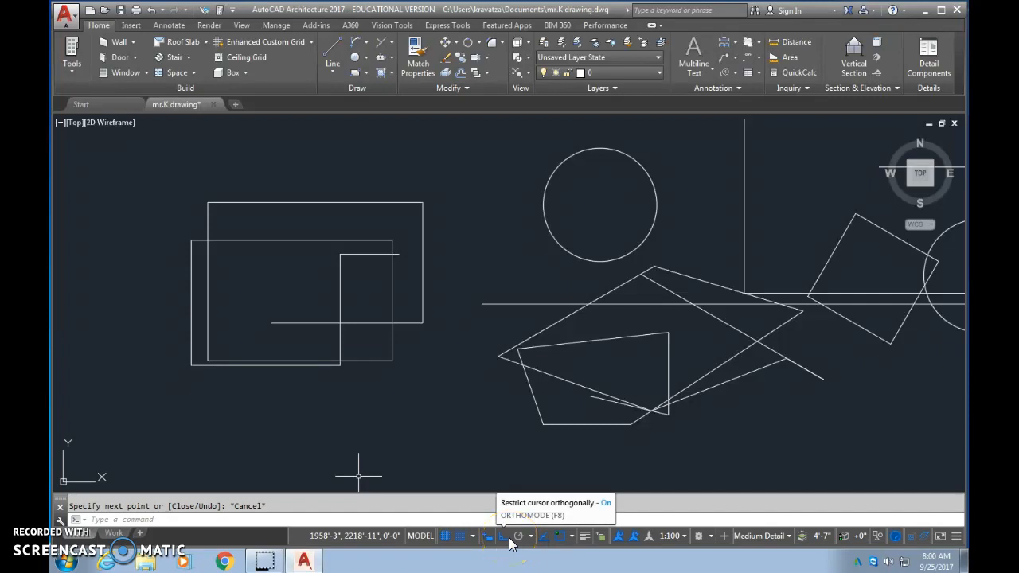
# - Draw a chain of five angled line segments with Ortho off, crossing the overlapping rectangles and reaching the freehand polygon
pyautogui.click(328, 50)
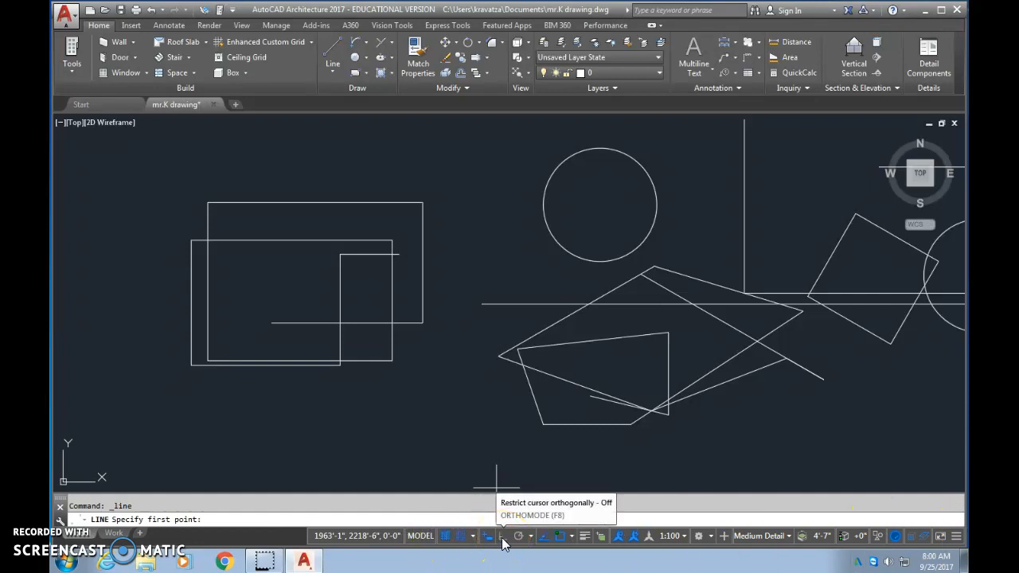
pyautogui.click(472, 320)
pyautogui.click(486, 415)
pyautogui.click(272, 322)
pyautogui.click(442, 191)
pyautogui.click(562, 278)
pyautogui.click(513, 381)
pyautogui.press('Escape')
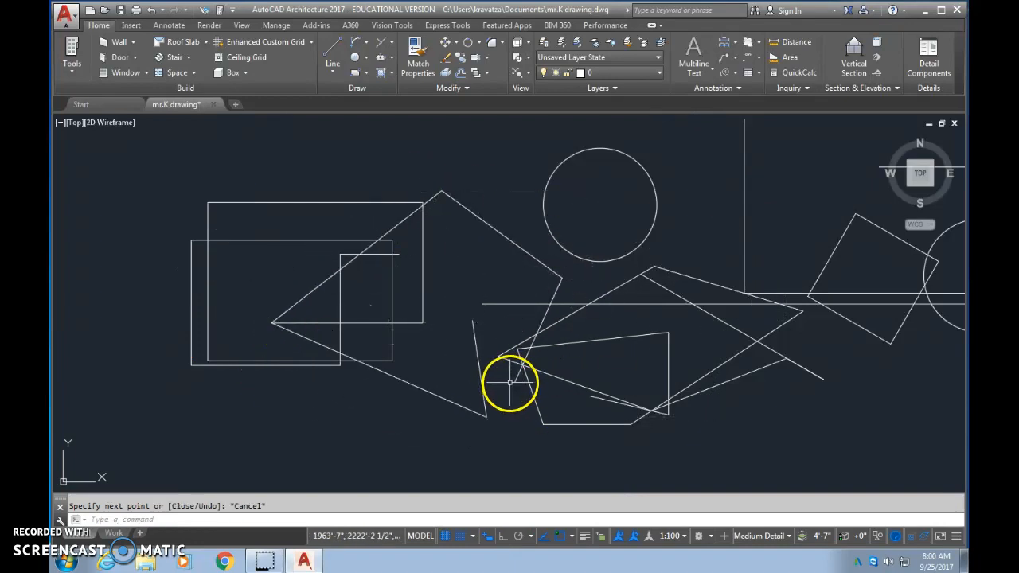
# - Undo the line chains one after another, back through the last rotation of the square
pyautogui.click(150, 10)
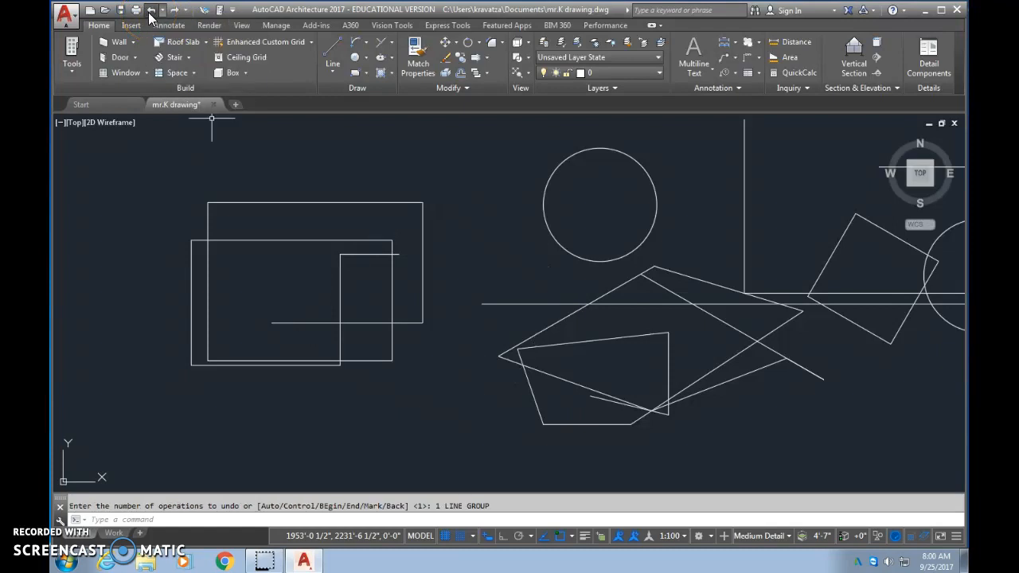
pyautogui.click(150, 11)
pyautogui.click(150, 10)
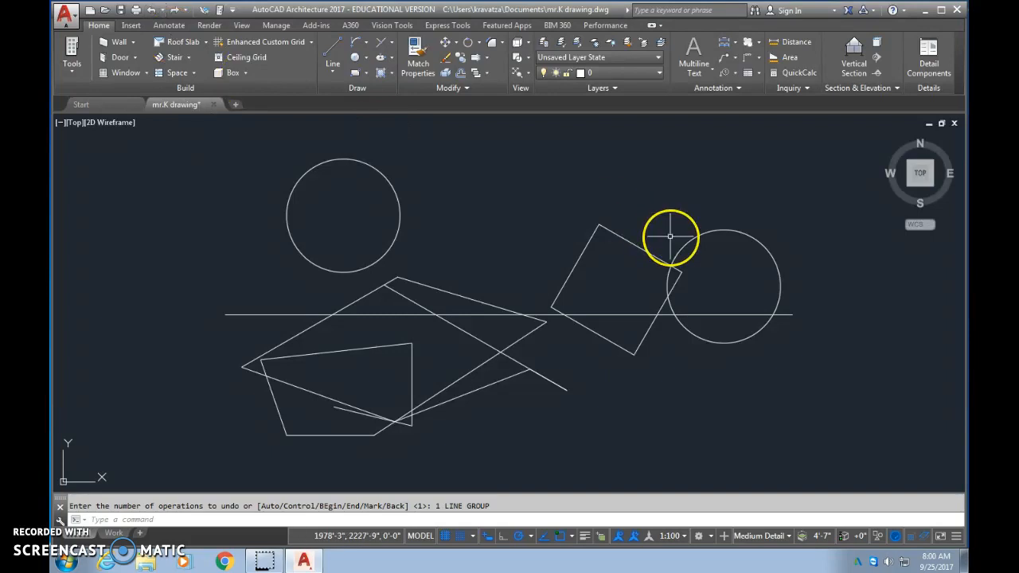
pyautogui.hotkey('ctrl', 'z')
pyautogui.hotkey('ctrl', 'z')
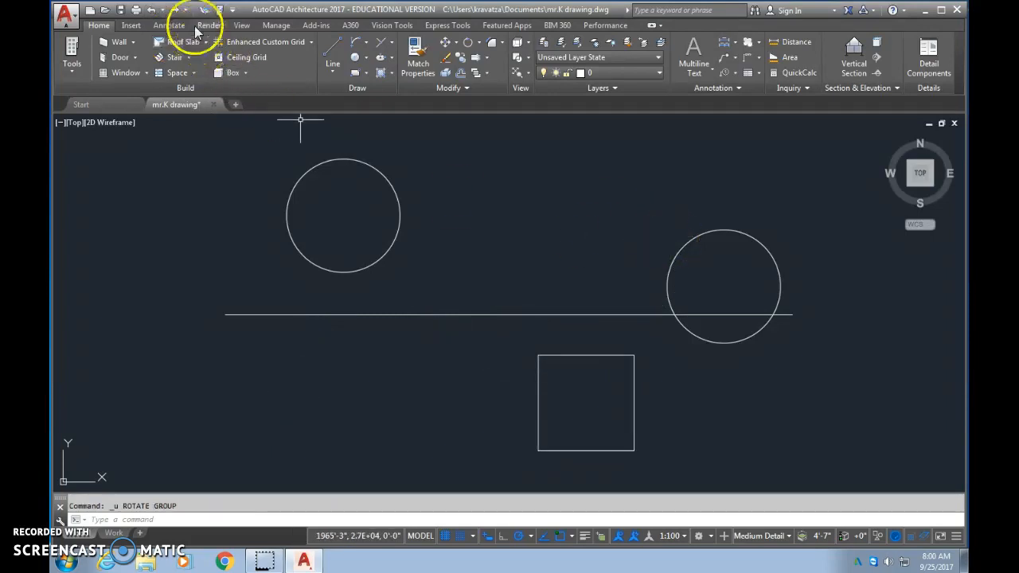
# - Redo the square's rotation and the line chains up to the overlapping orthogonal rectangles
pyautogui.click(175, 10)
pyautogui.click(175, 10)
pyautogui.click(175, 10)
pyautogui.click(174, 11)
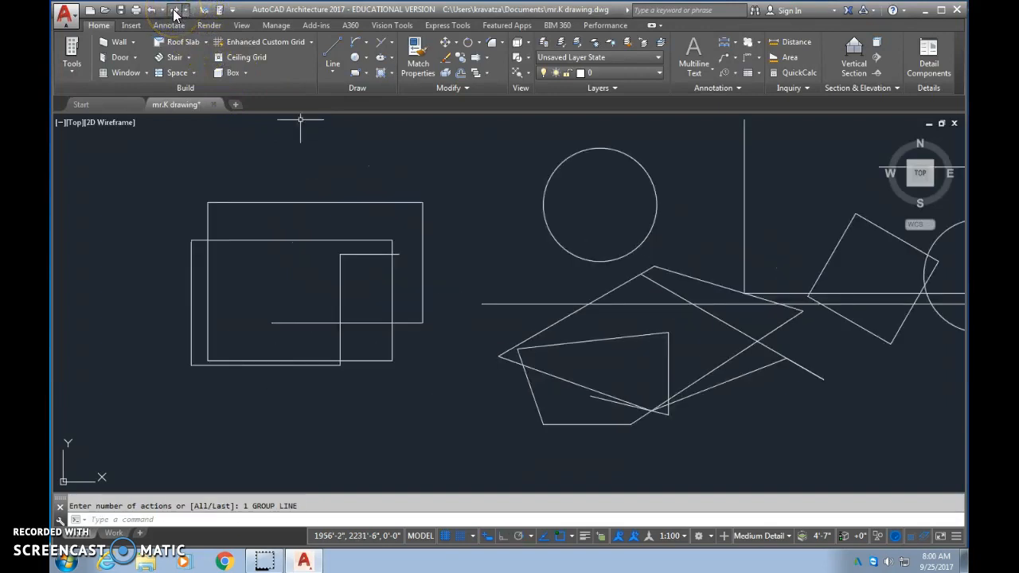
# - Enable the Midpoint, Perpendicular and Nearest object snaps
pyautogui.moveTo(730, 337); pyautogui.dragTo(573, 340, button='middle')
pyautogui.click(571, 537)
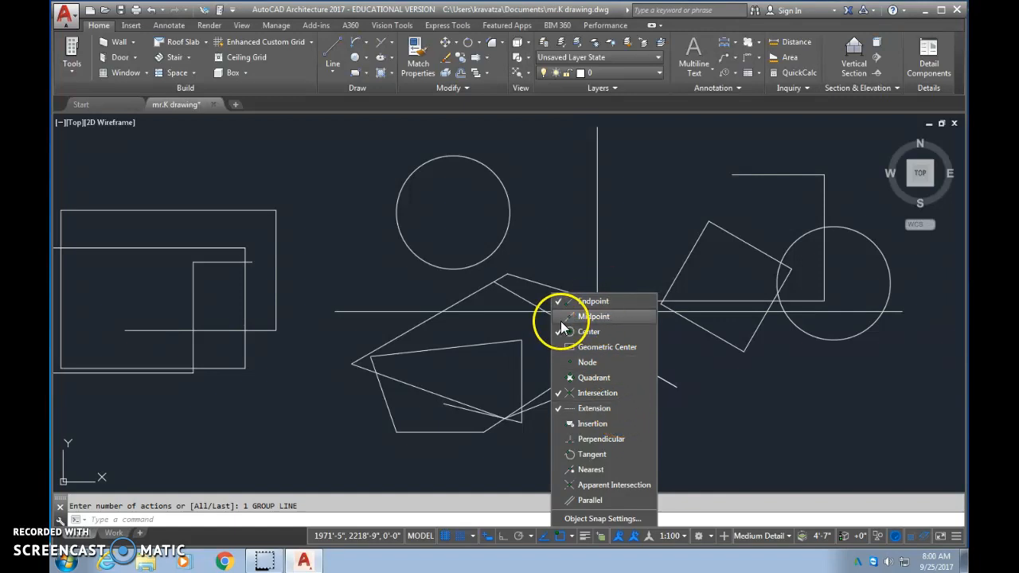
pyautogui.click(602, 440)
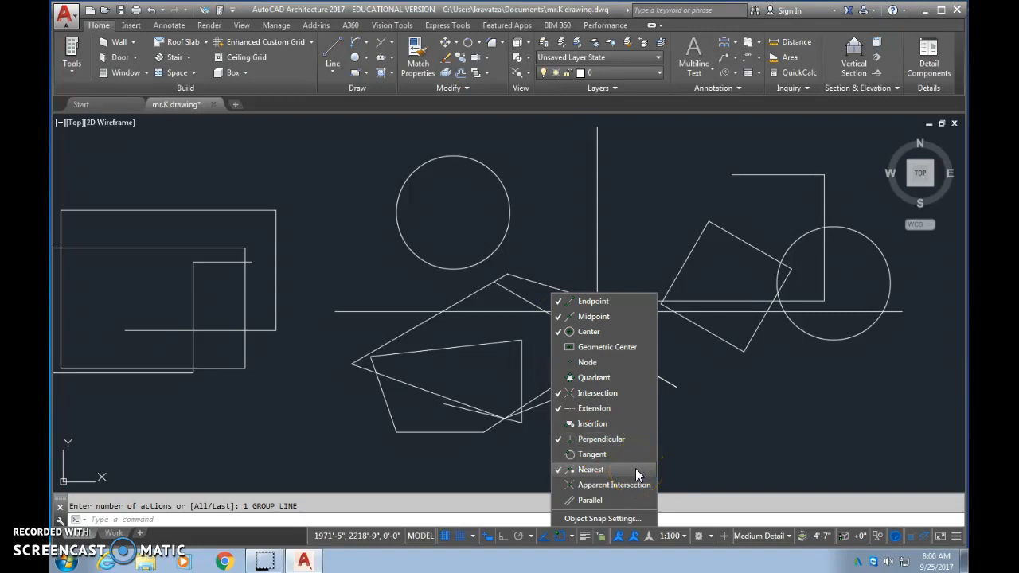
pyautogui.click(575, 468)
pyautogui.click(486, 483)
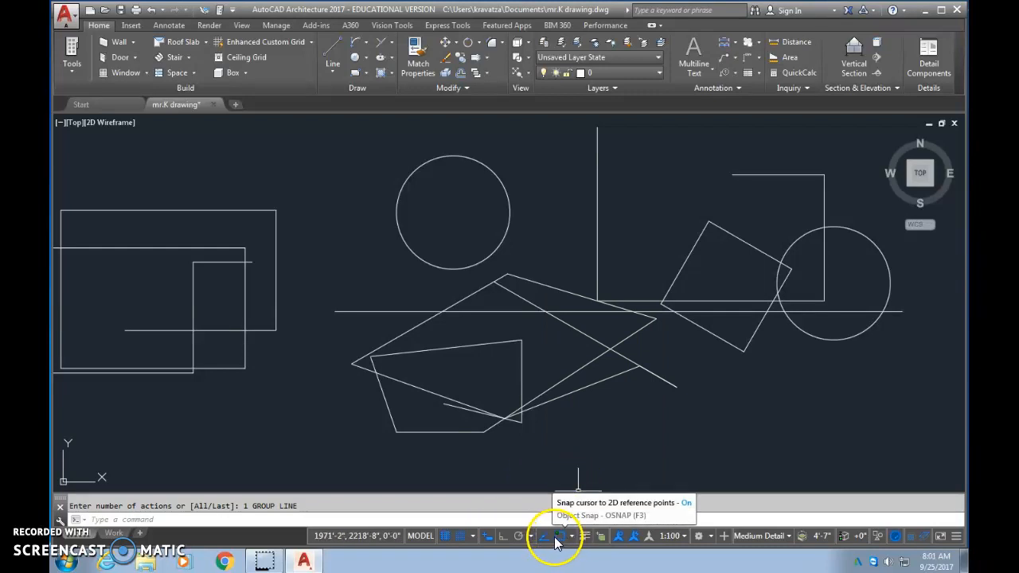
# - Draw a line from the long diagonal's lower endpoint perpendicular to the tilted square's lower side, and continue it with four more segments
pyautogui.click(333, 48)
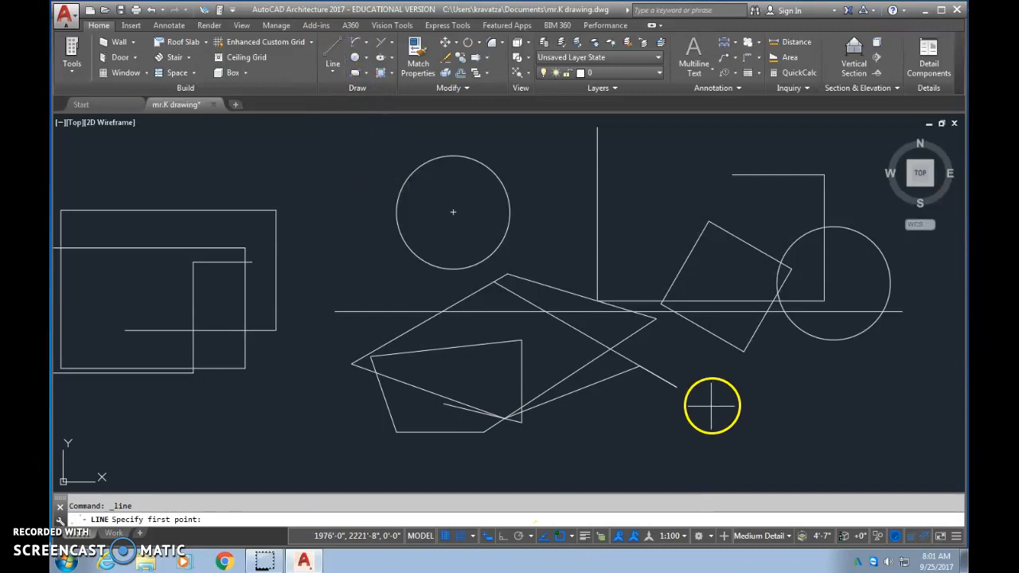
pyautogui.click(676, 386)
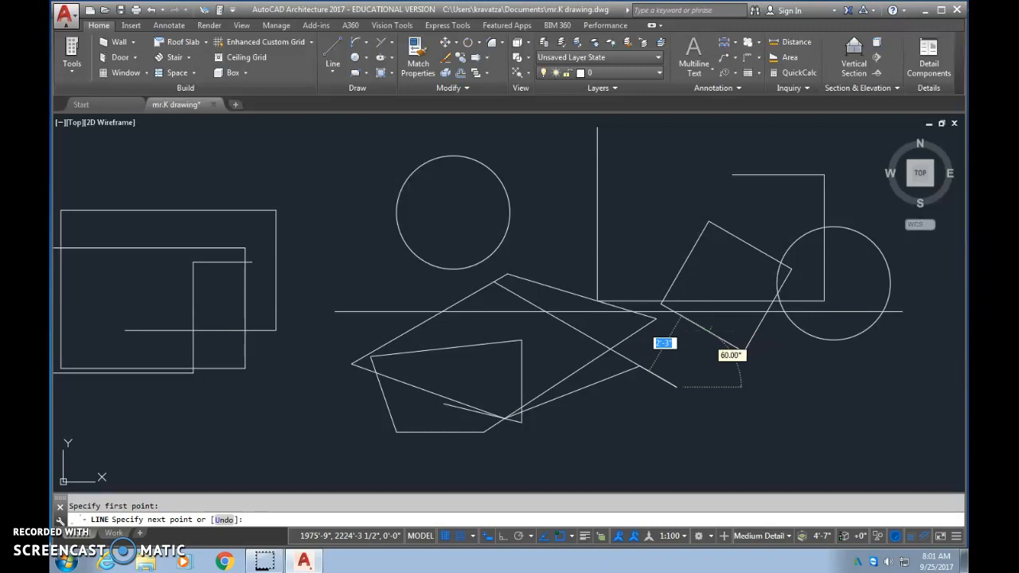
pyautogui.click(708, 331)
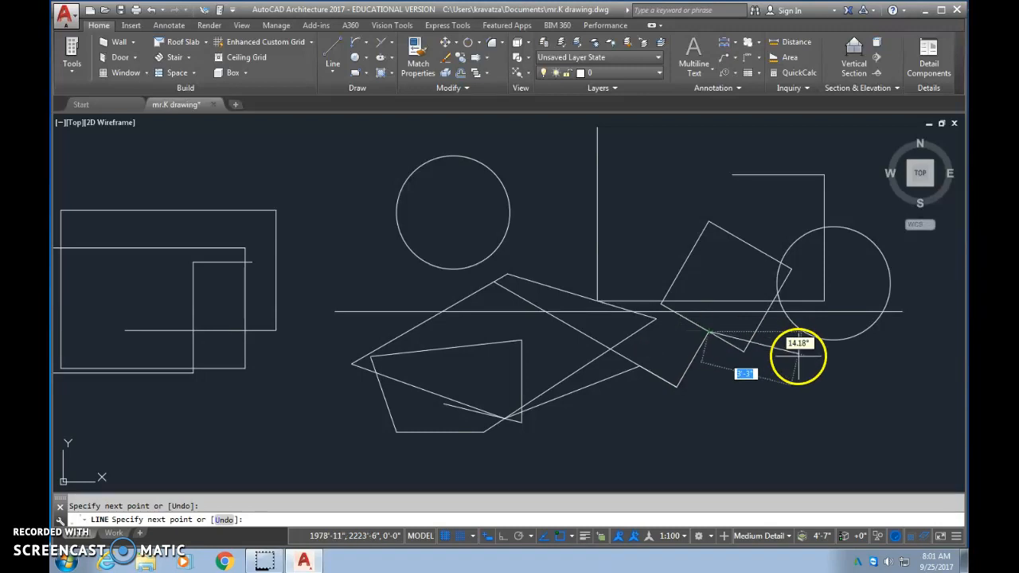
pyautogui.click(708, 431)
pyautogui.click(851, 431)
pyautogui.click(845, 362)
pyautogui.click(732, 418)
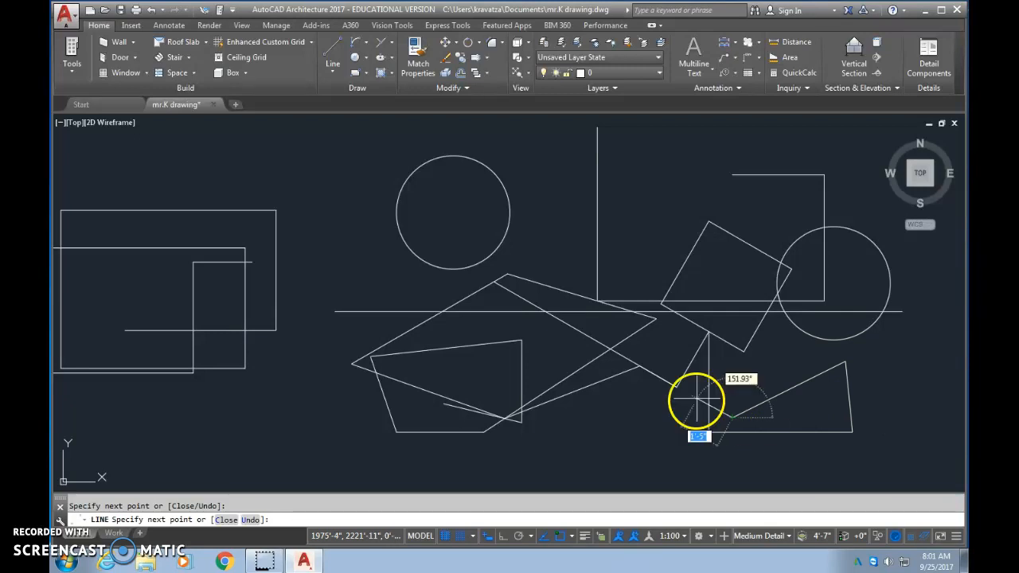
pyautogui.press('Escape')
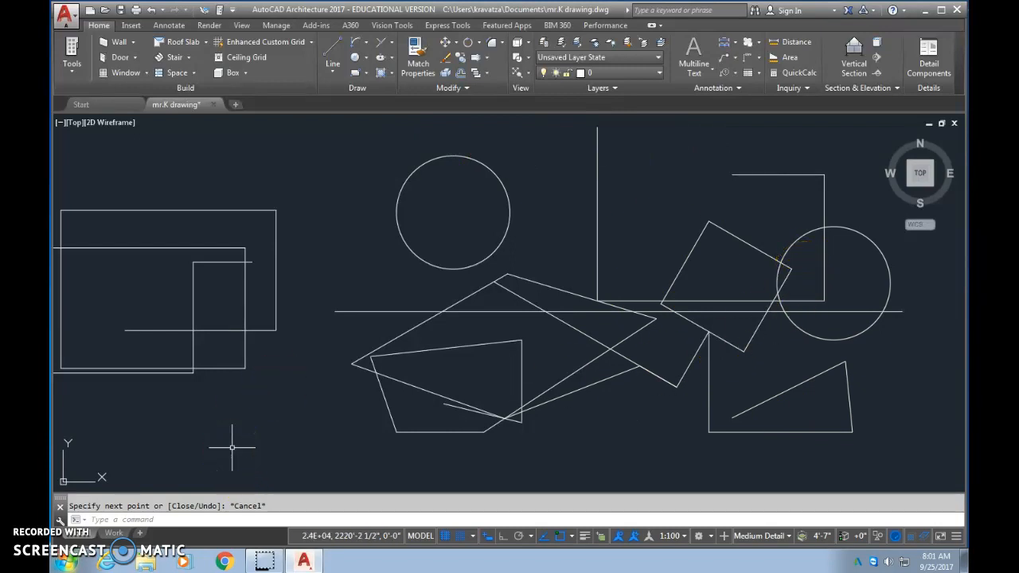
# - Draw a chain of five line segments between the overlapping rectangles and the left circle, starting above the rectangles
pyautogui.click(329, 59)
pyautogui.click(235, 168)
pyautogui.click(330, 169)
pyautogui.click(331, 232)
pyautogui.click(253, 210)
pyautogui.click(270, 147)
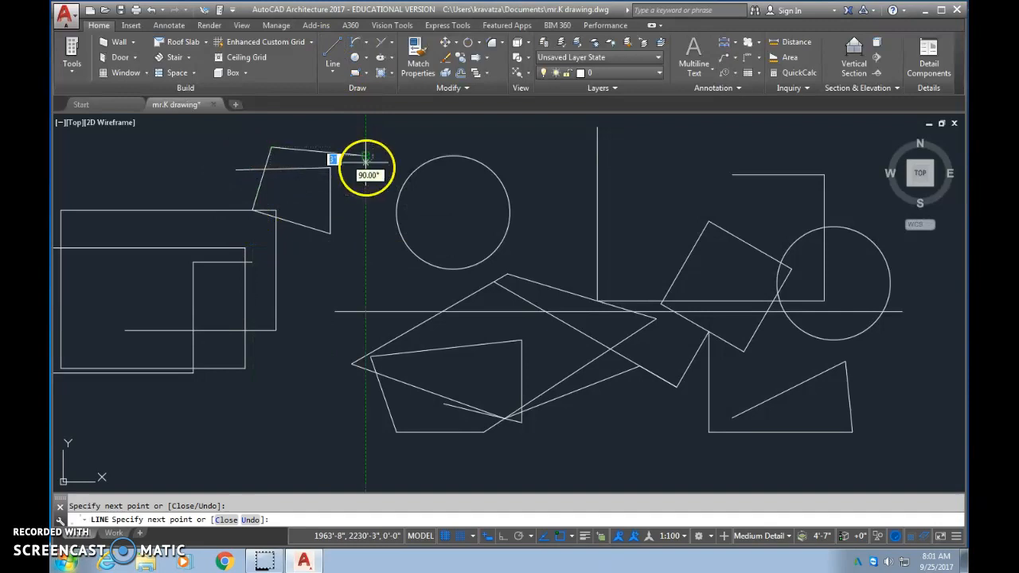
pyautogui.click(365, 157)
pyautogui.click(366, 213)
pyautogui.press('Return')
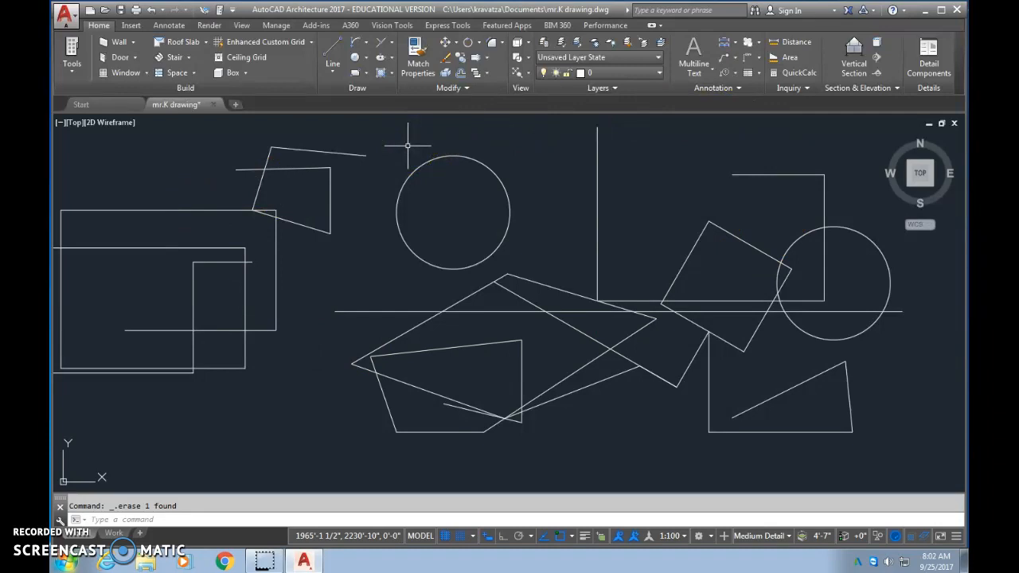
pyautogui.click(378, 131)
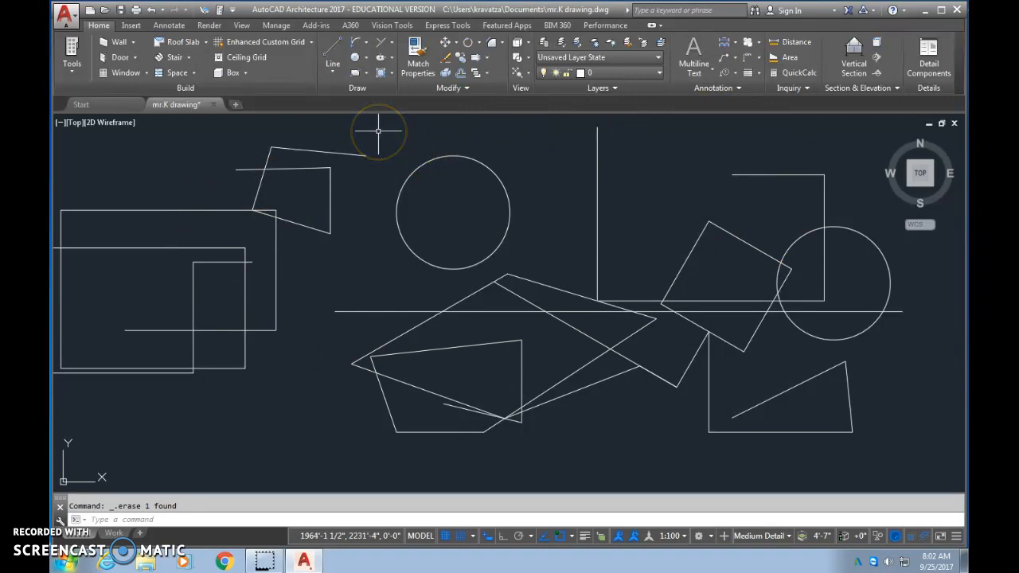